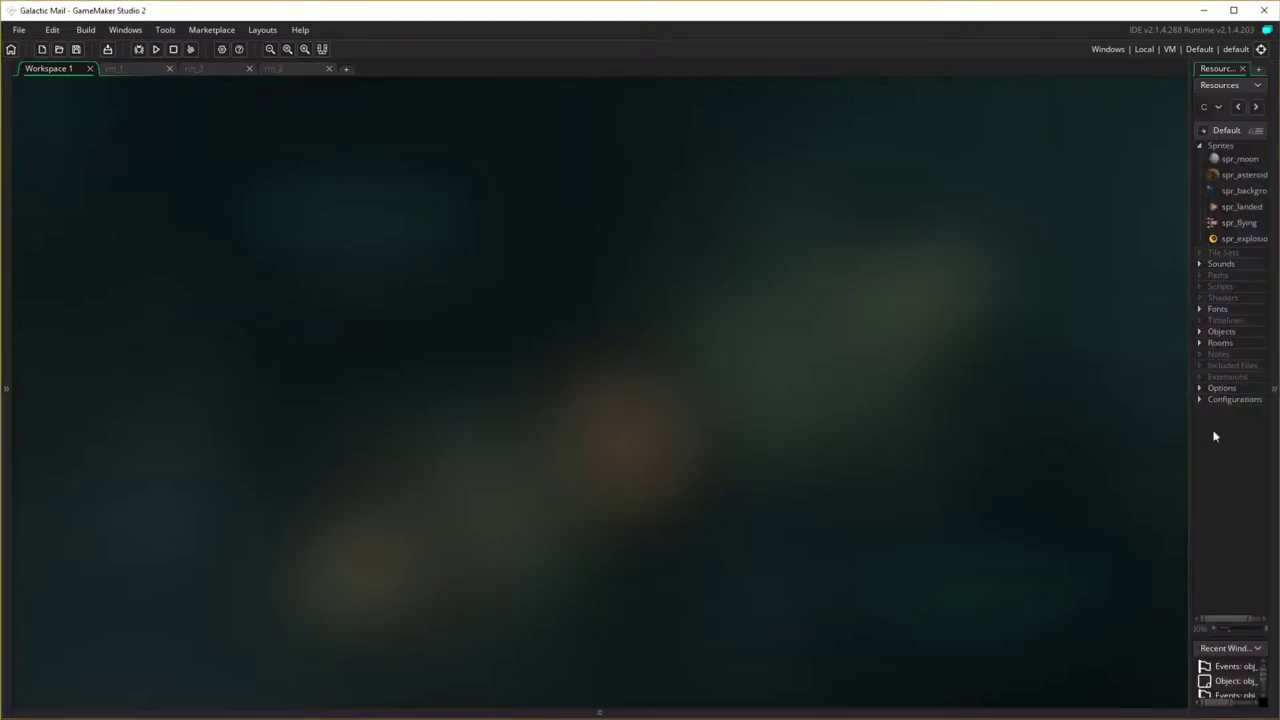
Widen the Resources dock so names like spr_background and spr_explosion show in full.
{"action": "left_click_drag", "start_coordinate": [1188, 423], "coordinate": [1125, 428]}
Create a new sprite, sprite6, from the imported 500 x 300 Title.gif image.
{"action": "right_click", "coordinate": [1158, 150]}
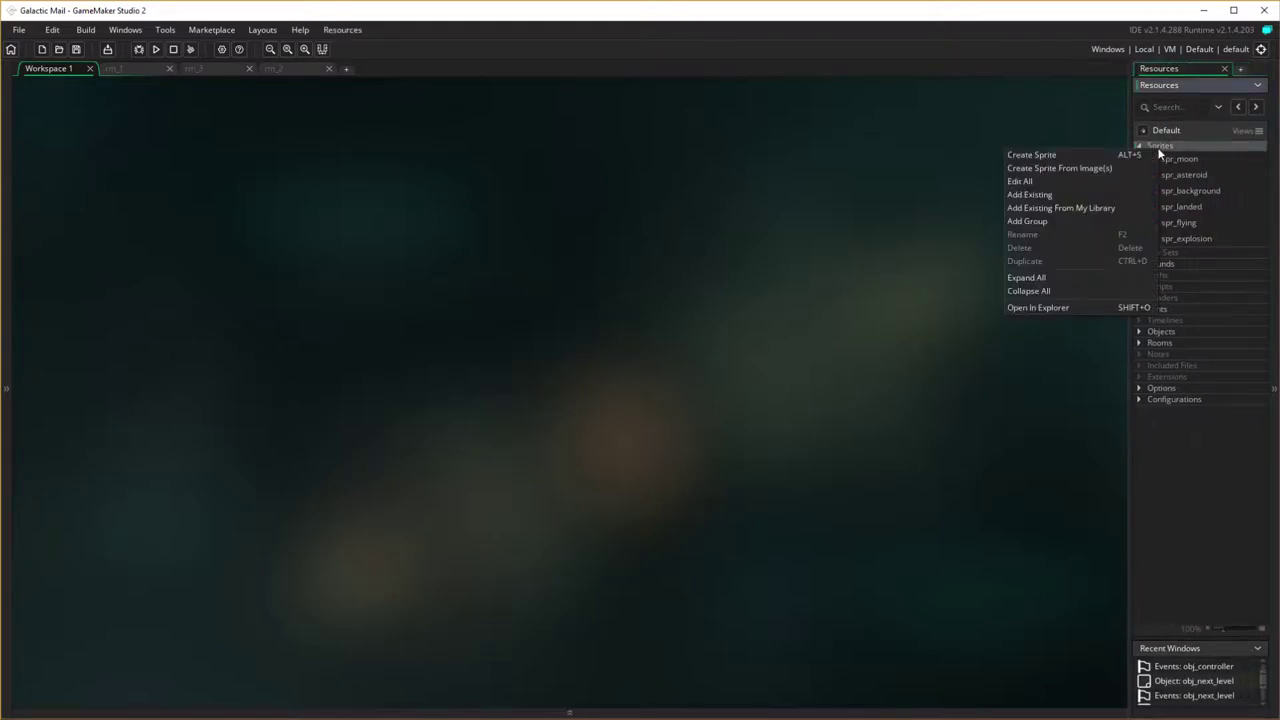
{"action": "left_click", "coordinate": [1063, 156]}
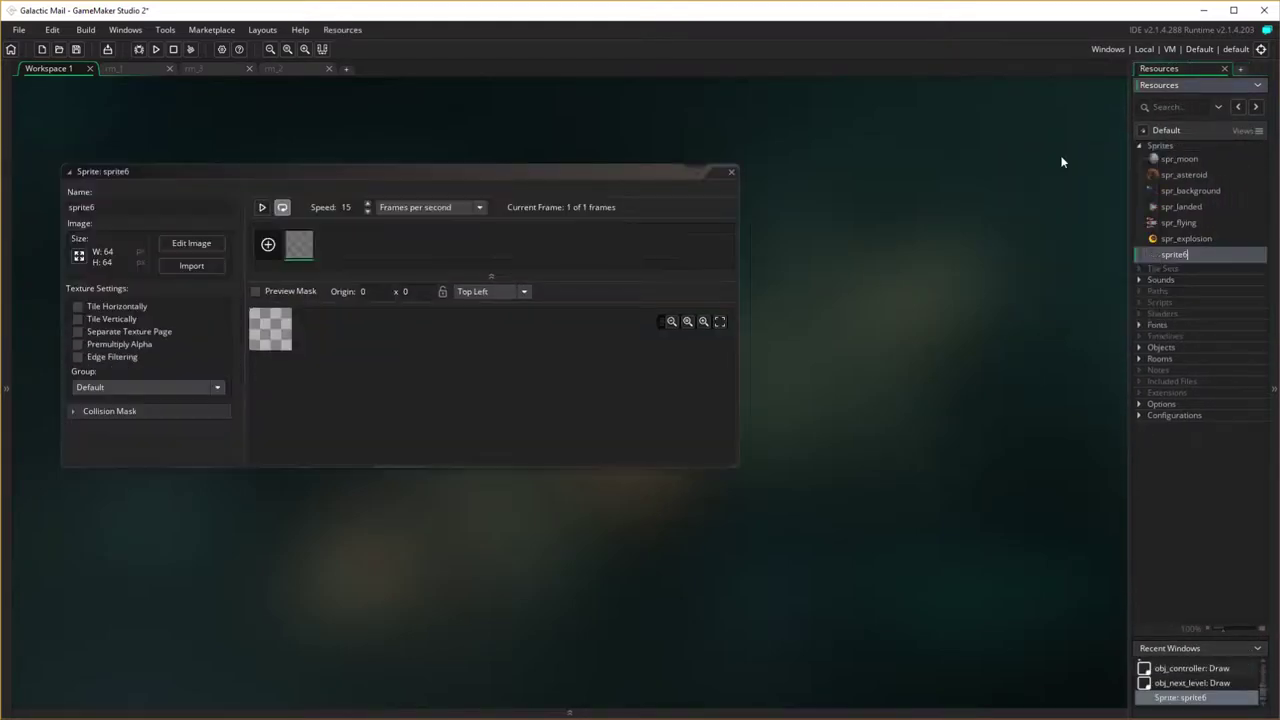
{"action": "left_click", "coordinate": [194, 266]}
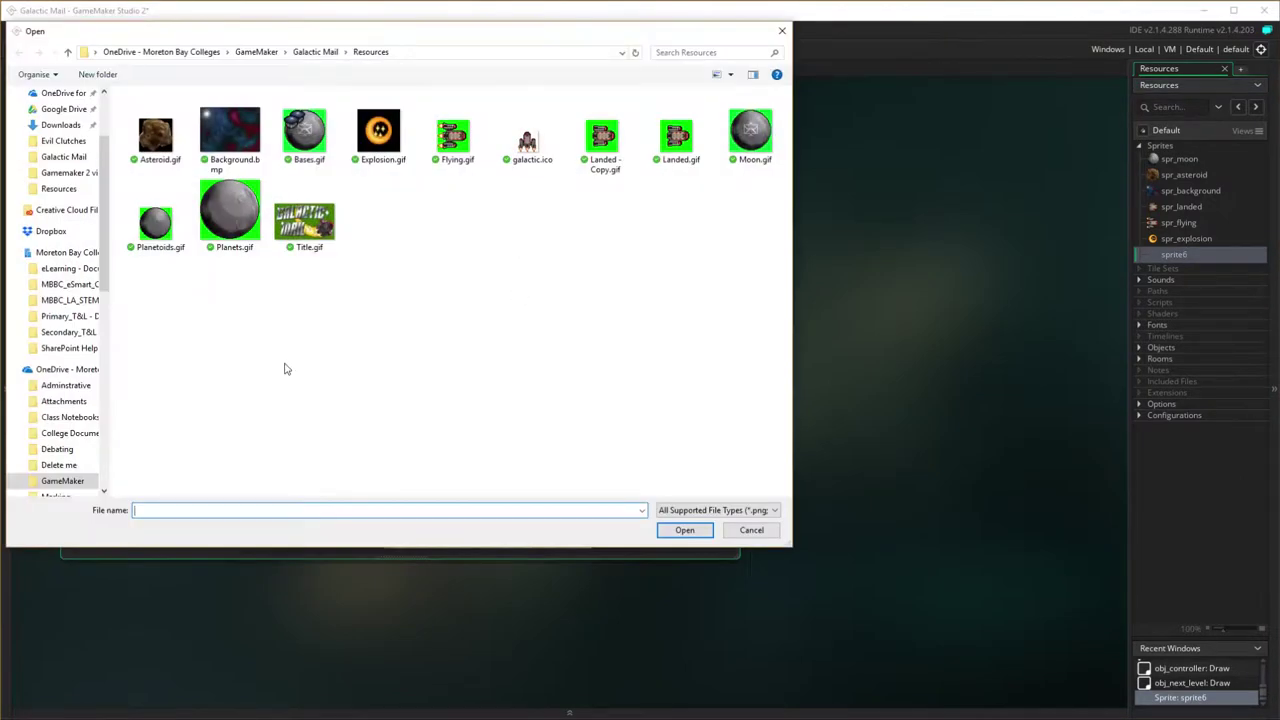
{"action": "left_click", "coordinate": [307, 221]}
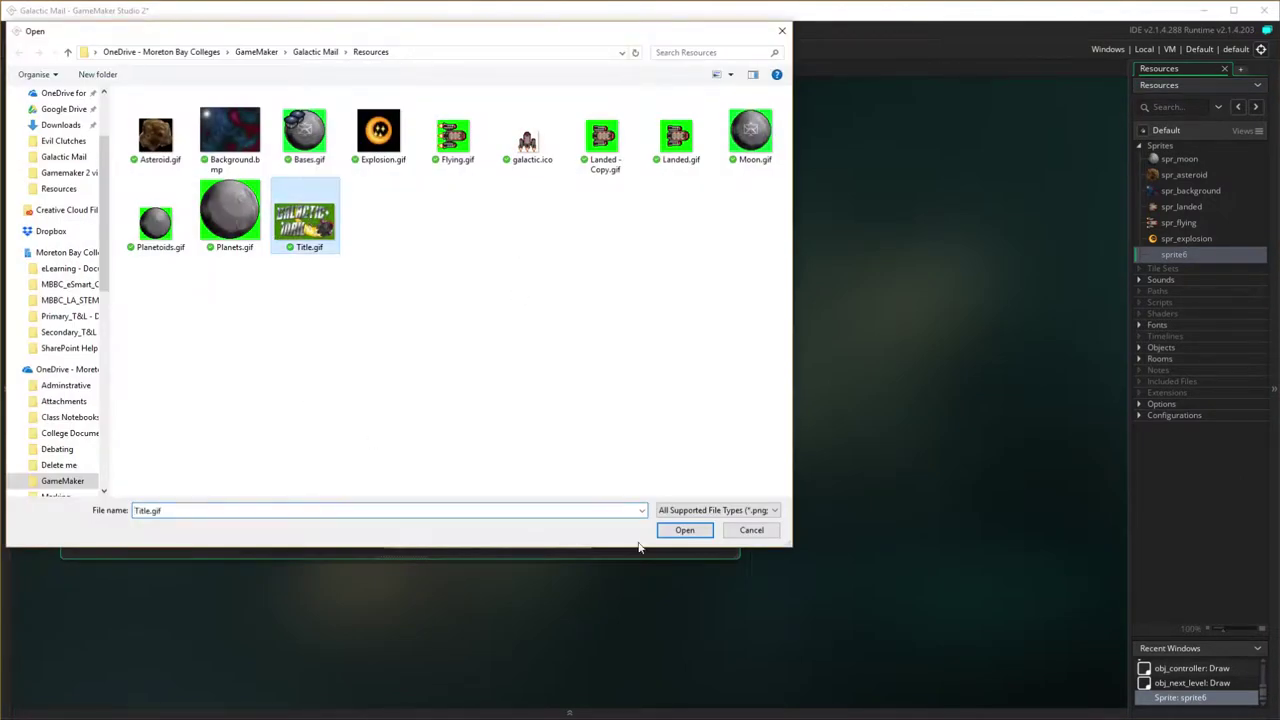
{"action": "left_click", "coordinate": [690, 534]}
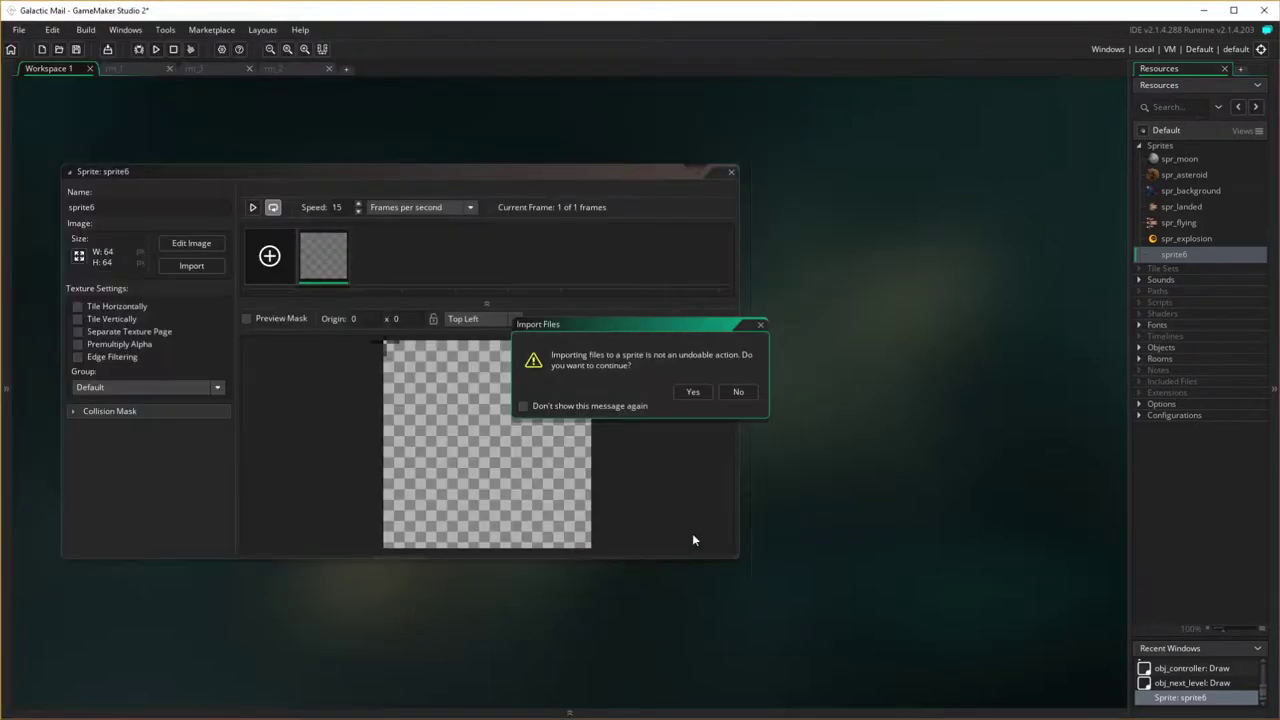
{"action": "left_click", "coordinate": [698, 391]}
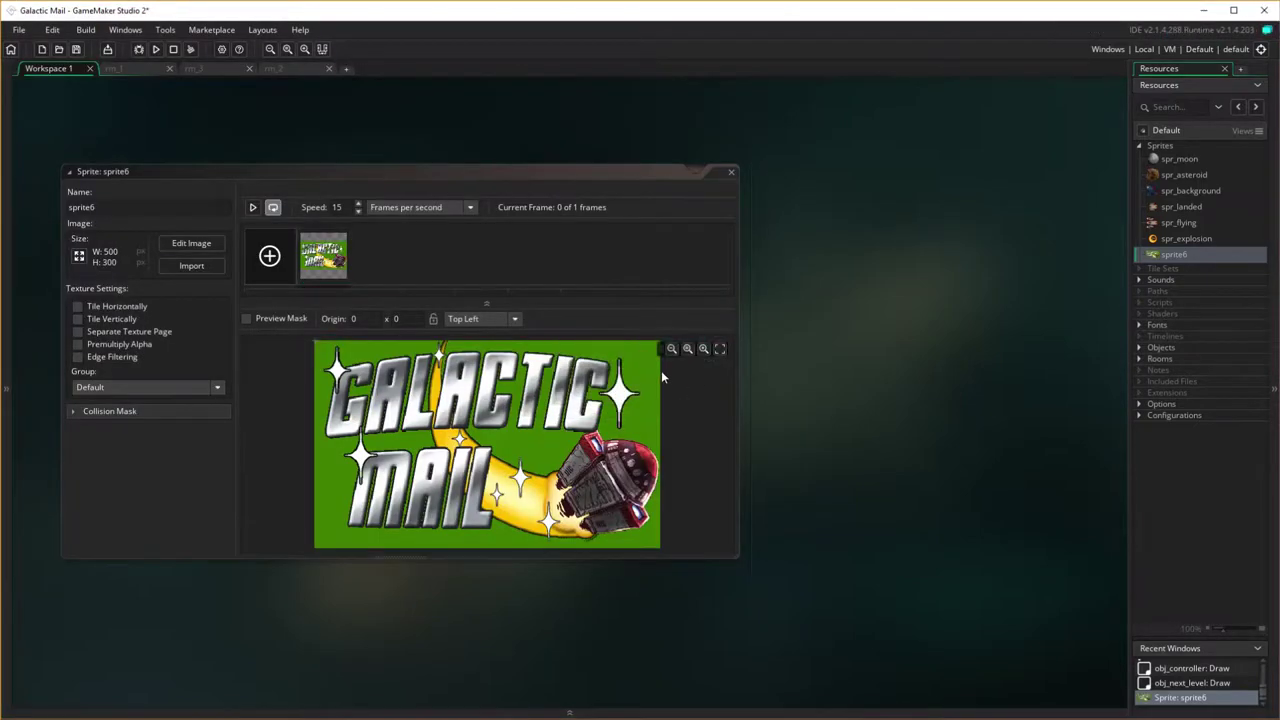
Make sprite6's green background transparent with the Remove Colour tool.
{"action": "left_click", "coordinate": [199, 246]}
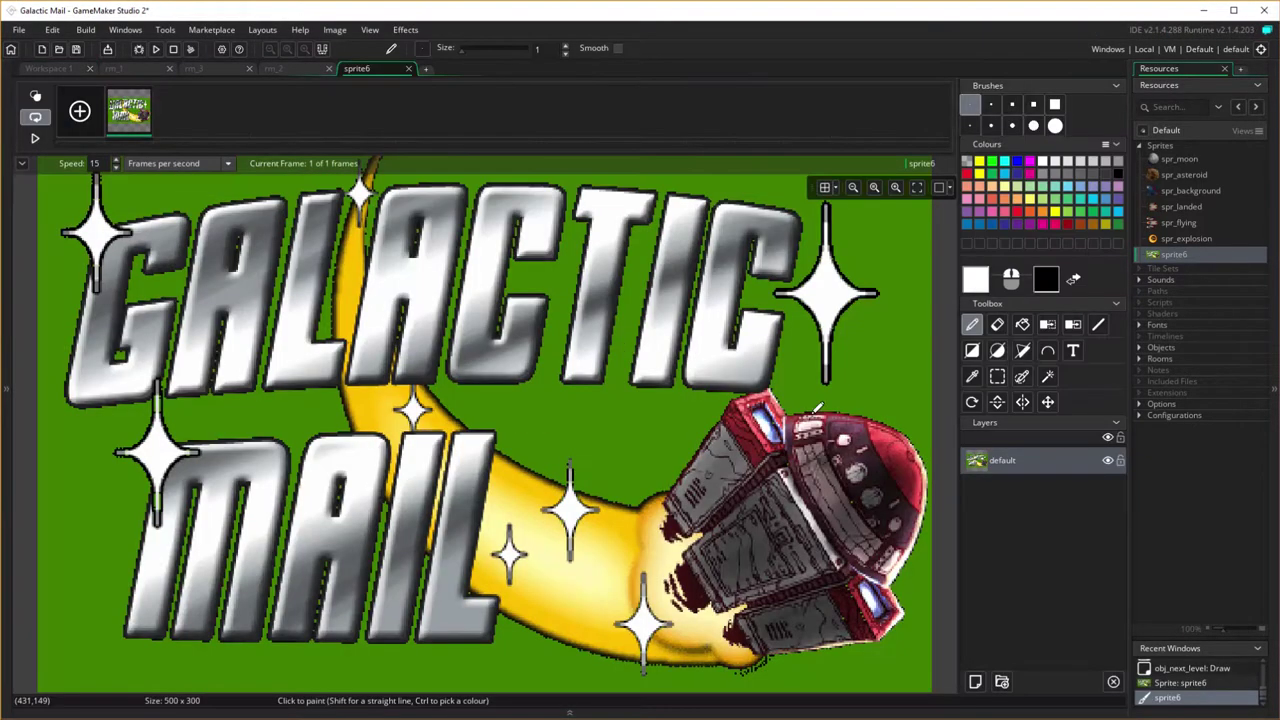
{"action": "left_click", "coordinate": [1047, 324]}
{"action": "left_click", "coordinate": [911, 361]}
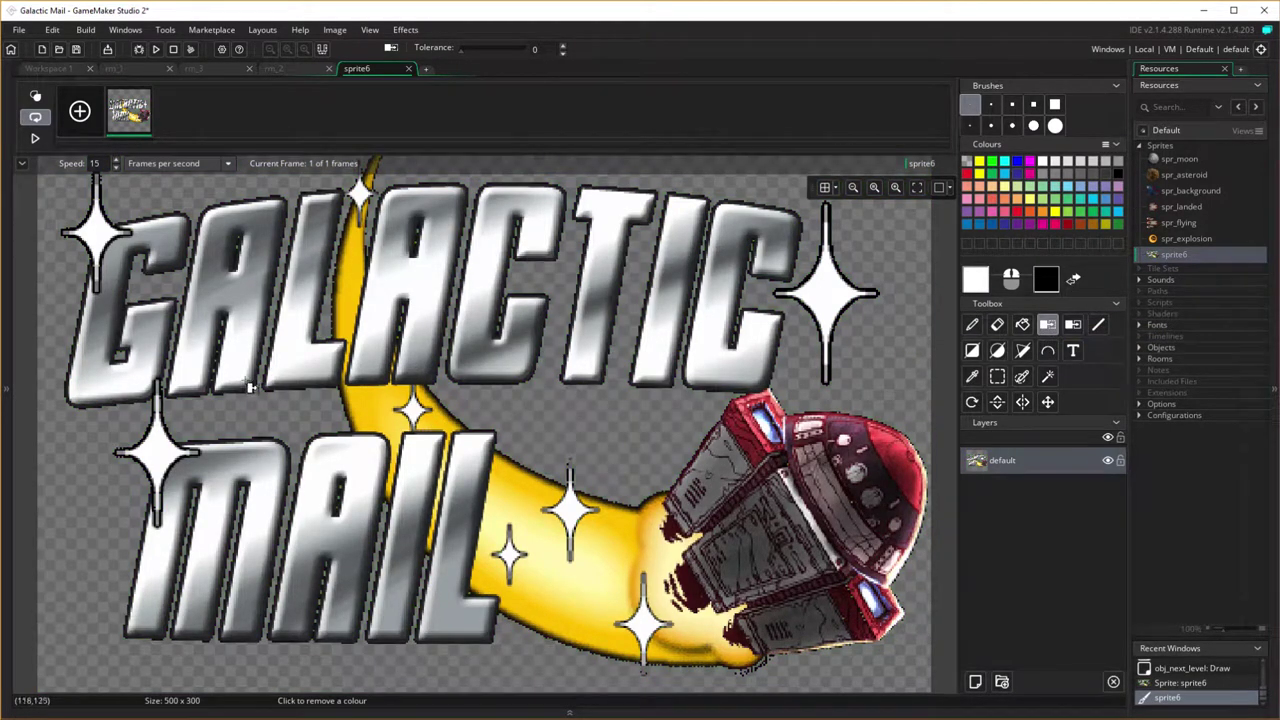
{"action": "left_click", "coordinate": [408, 68]}
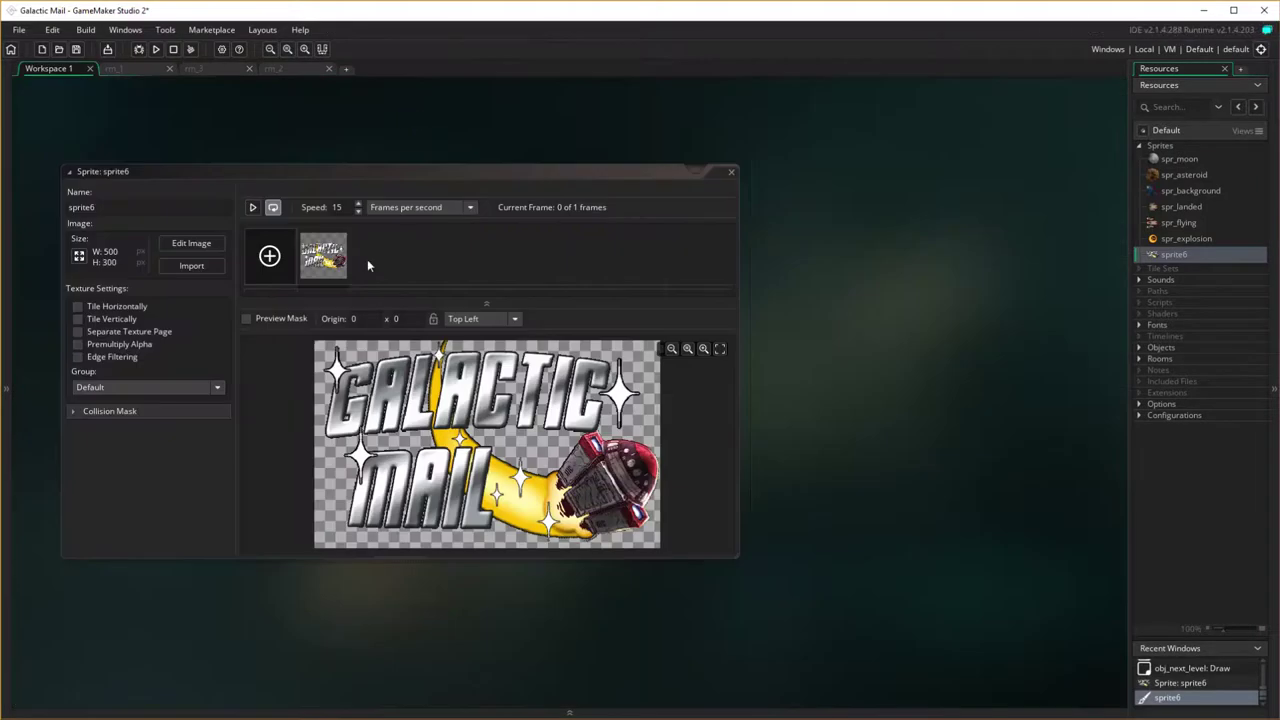
Enter spr_splash in the sprite's name field and close the sprite window.
{"action": "double_click", "coordinate": [101, 207]}
{"action": "type", "text": "spr_"}
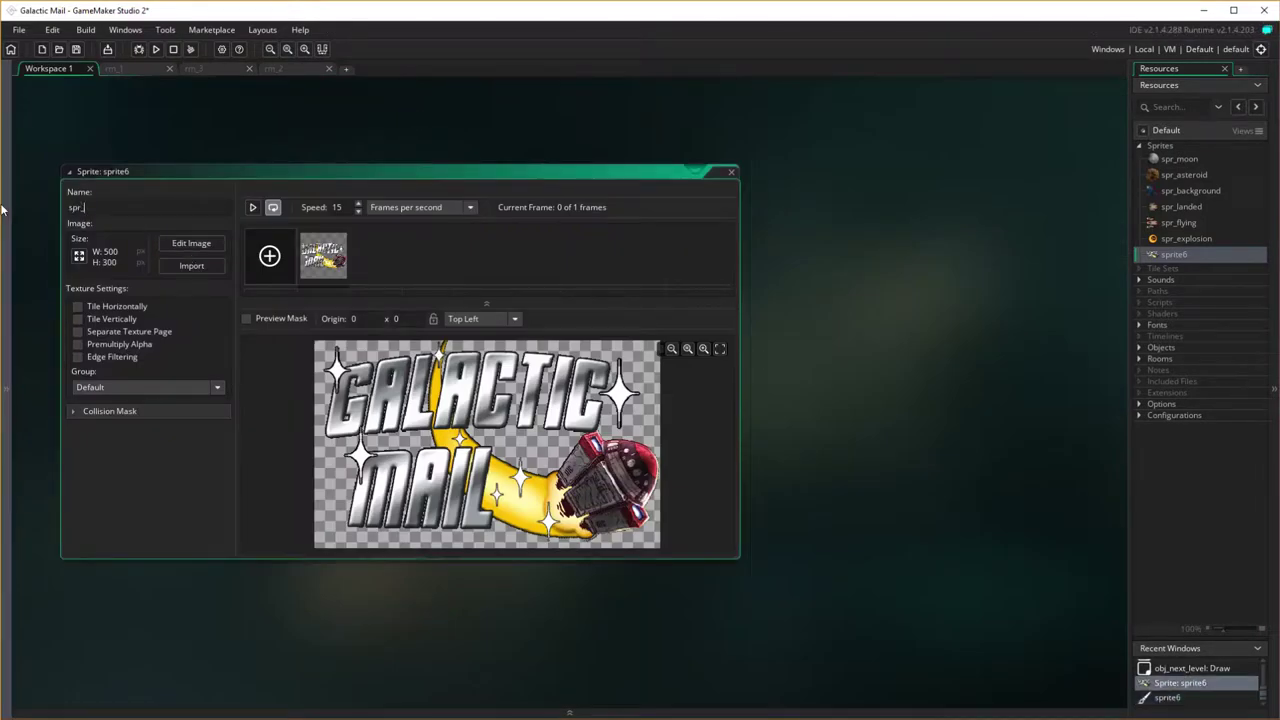
{"action": "type", "text": "splash"}
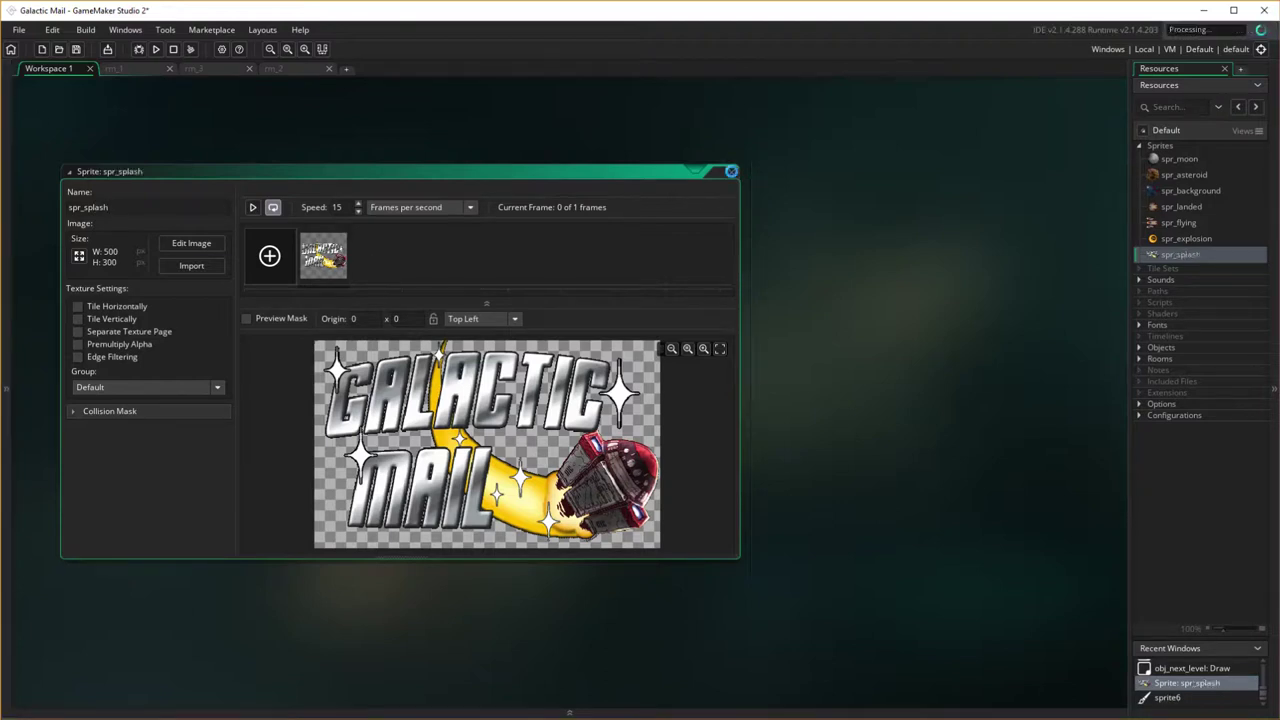
{"action": "left_click", "coordinate": [728, 176]}
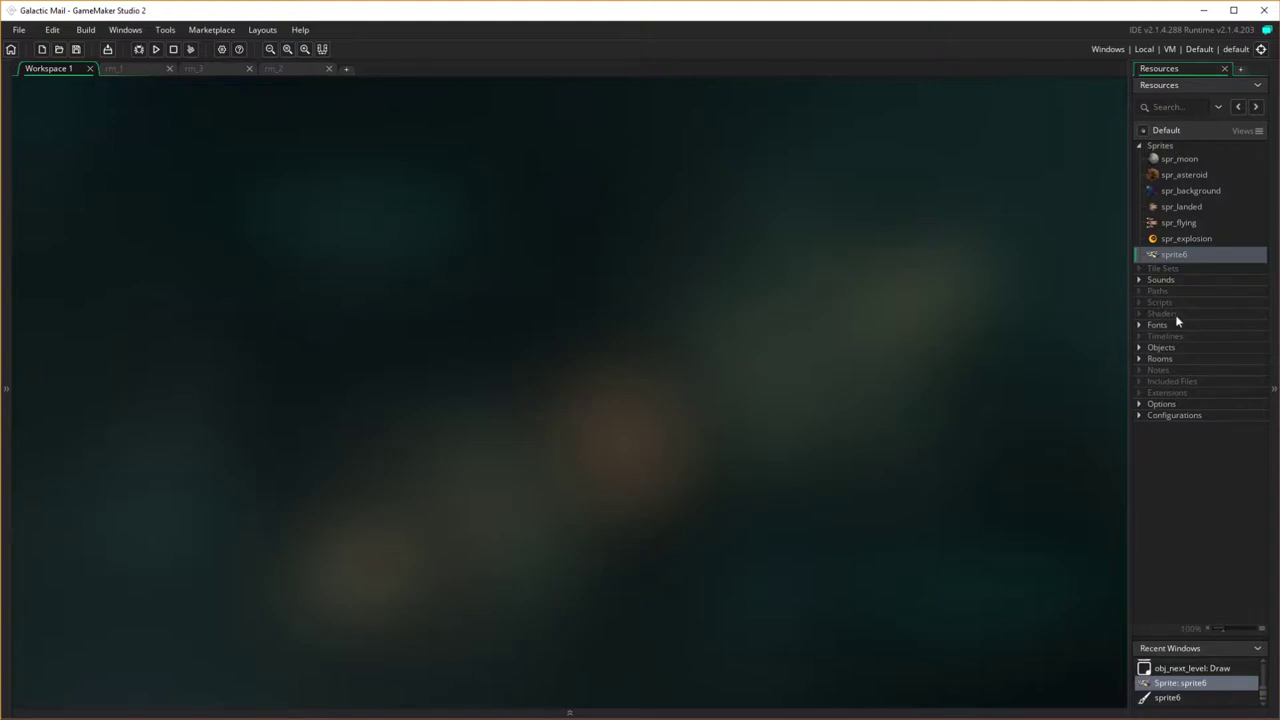
Create the object obj_splash under Objects and assign sprite6 as its sprite.
{"action": "left_click", "coordinate": [1138, 347]}
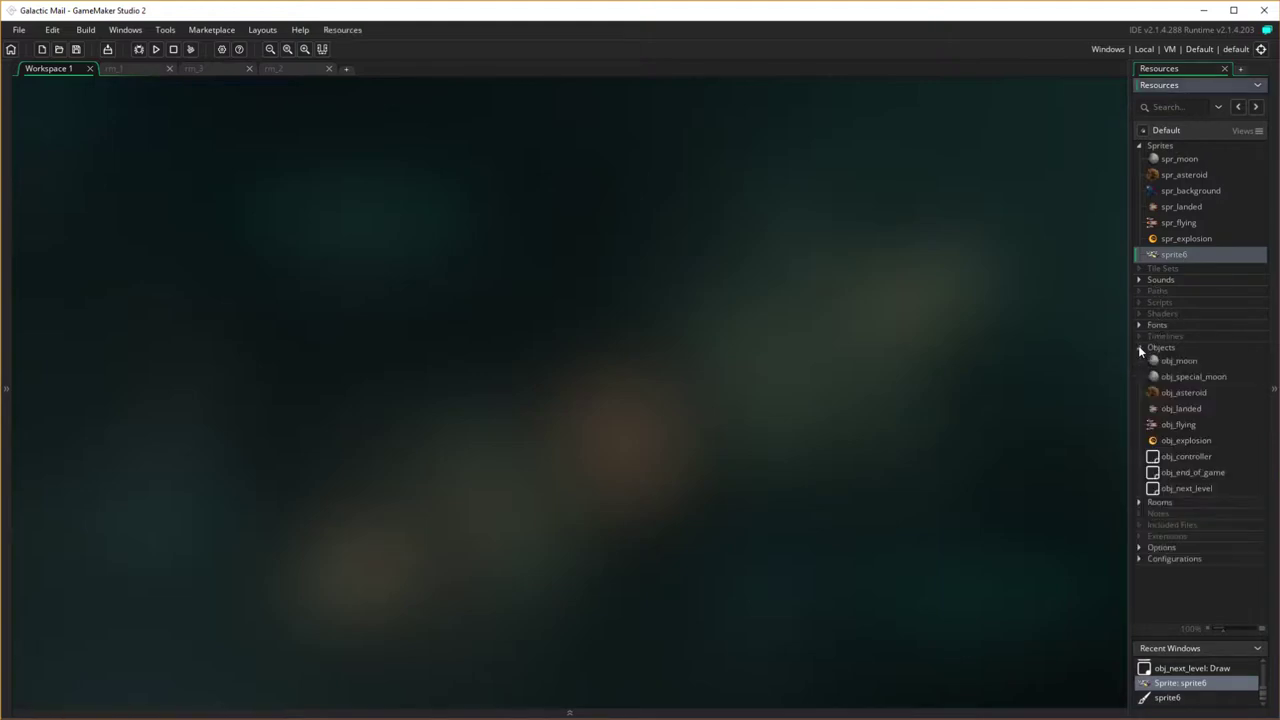
{"action": "right_click", "coordinate": [1143, 351]}
{"action": "left_click", "coordinate": [1073, 356]}
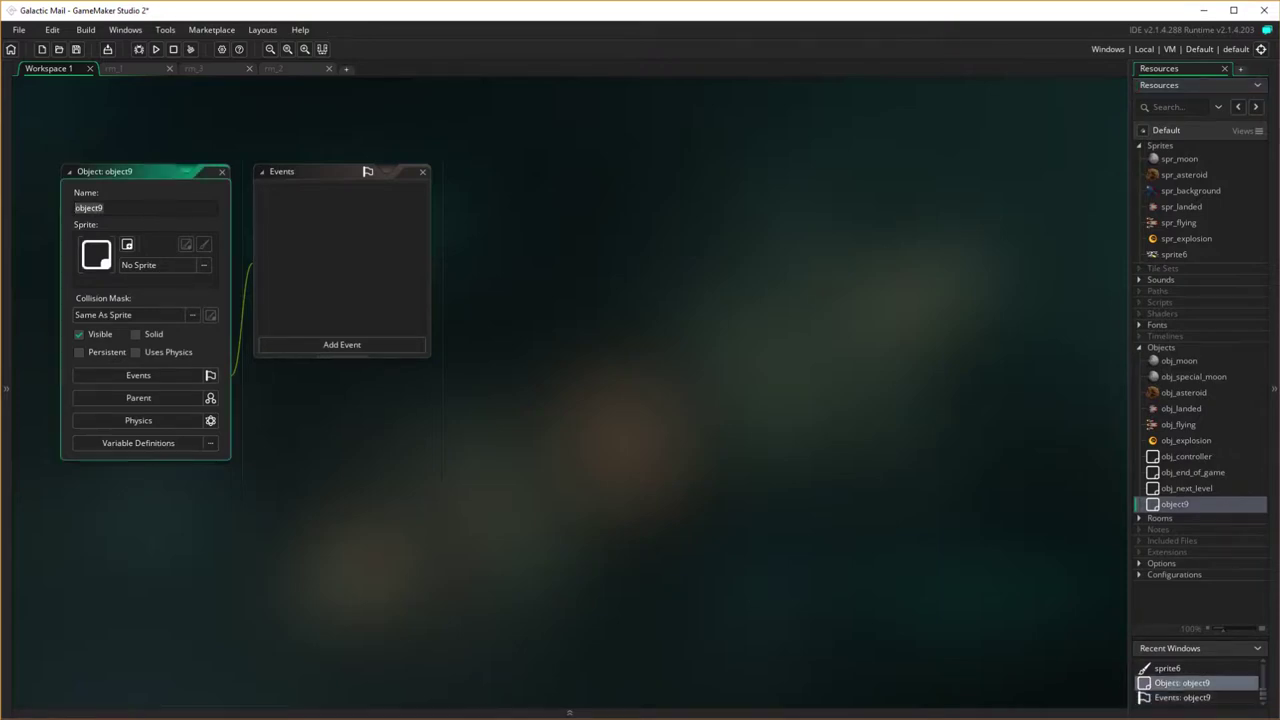
{"action": "type", "text": "obj_splash"}
{"action": "left_click", "coordinate": [158, 265]}
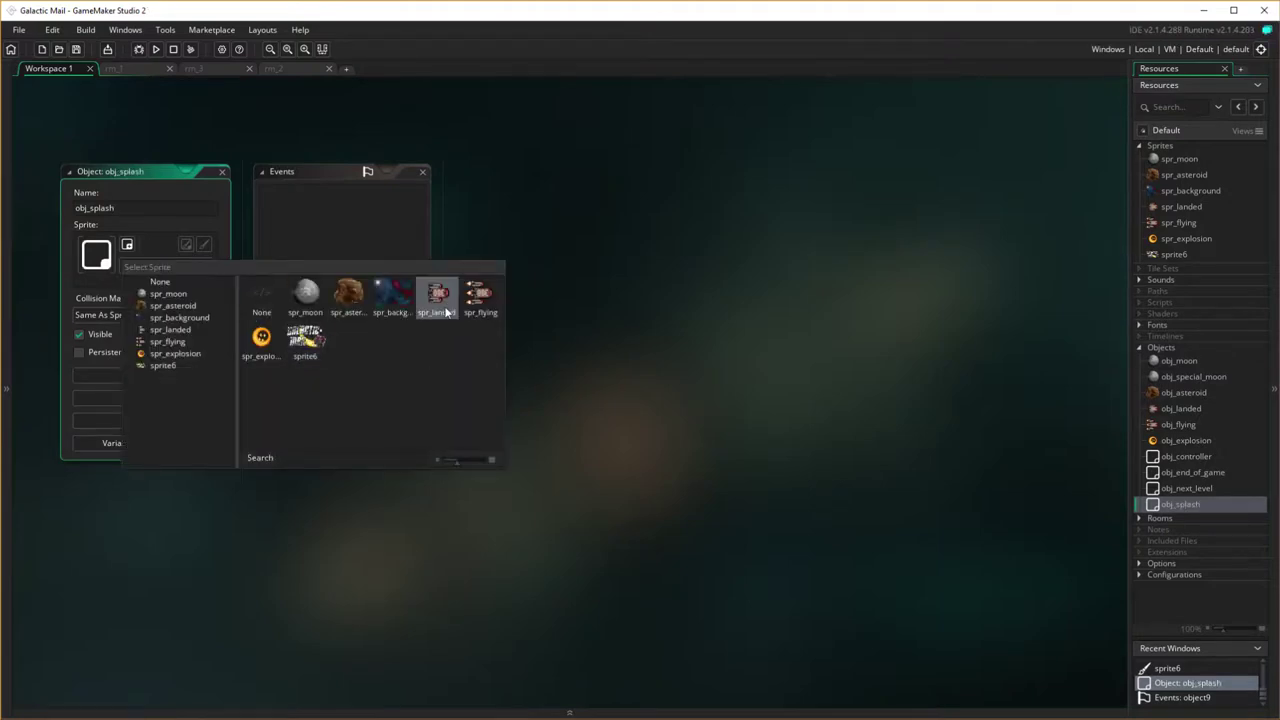
{"action": "left_click", "coordinate": [305, 341]}
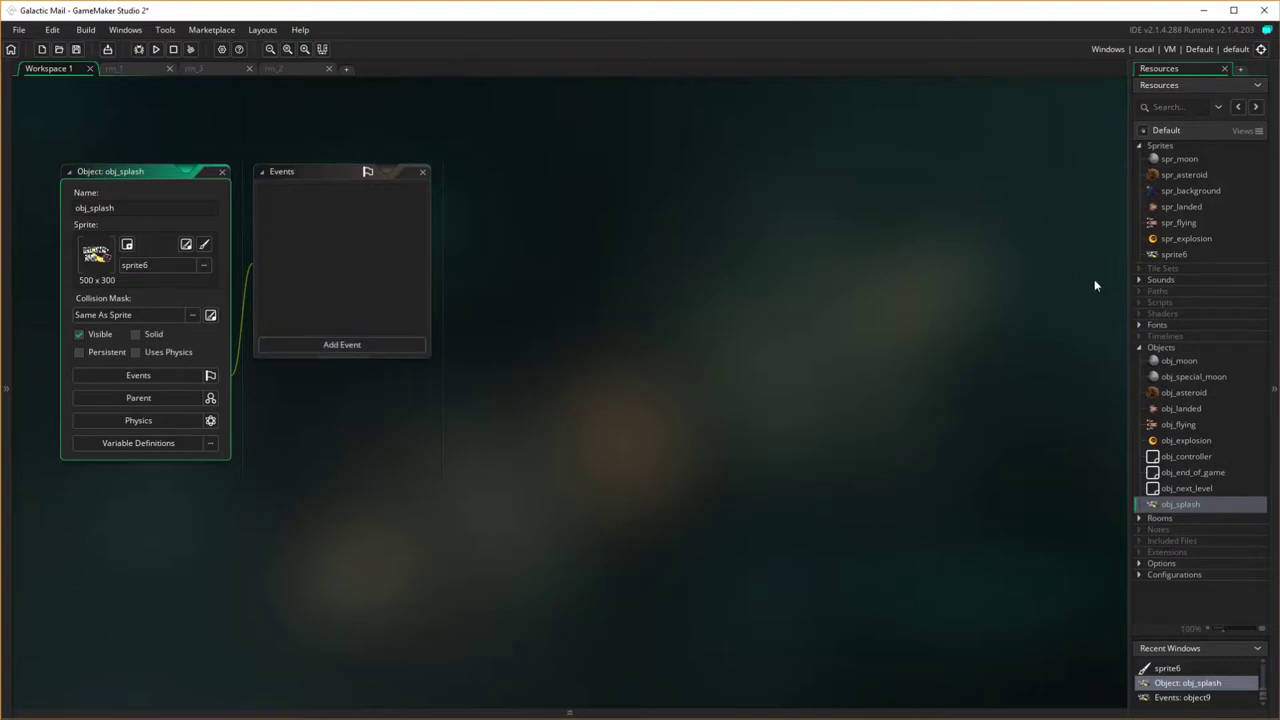
Close the obj_controller and obj_splash editor windows, leaving the workspace empty.
{"action": "right_click", "coordinate": [1182, 254]}
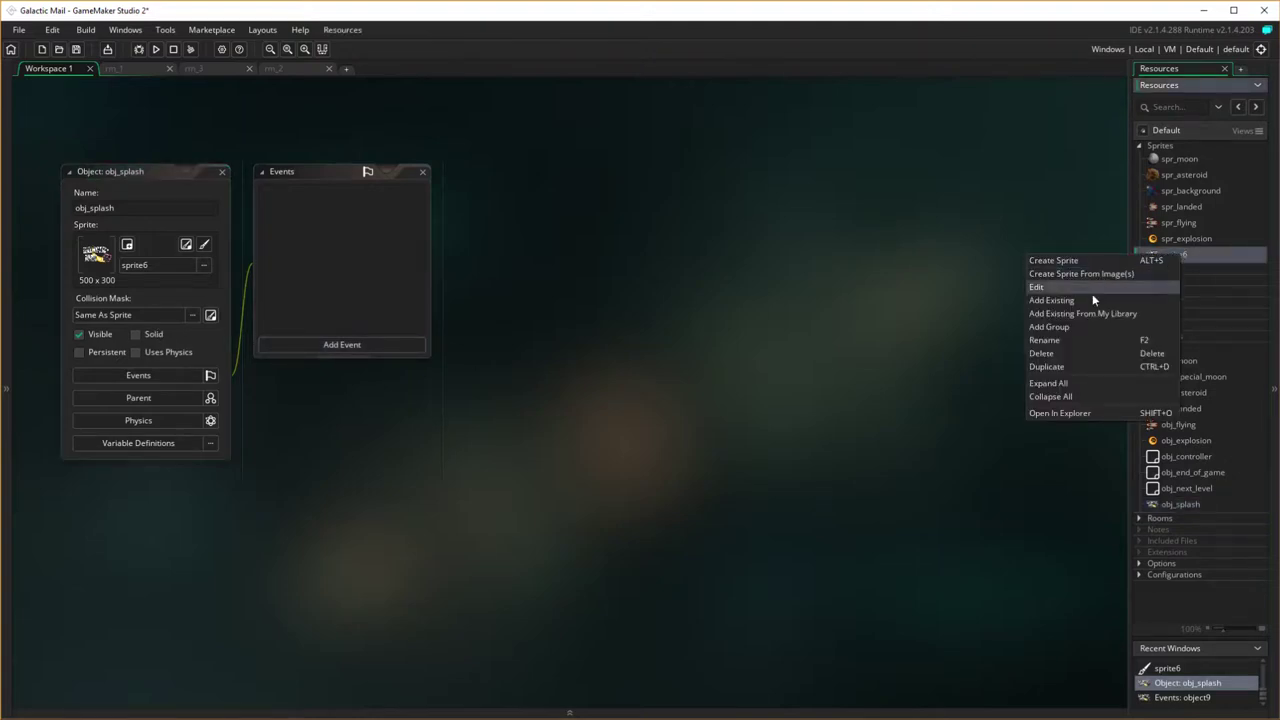
{"action": "left_click", "coordinate": [1067, 344]}
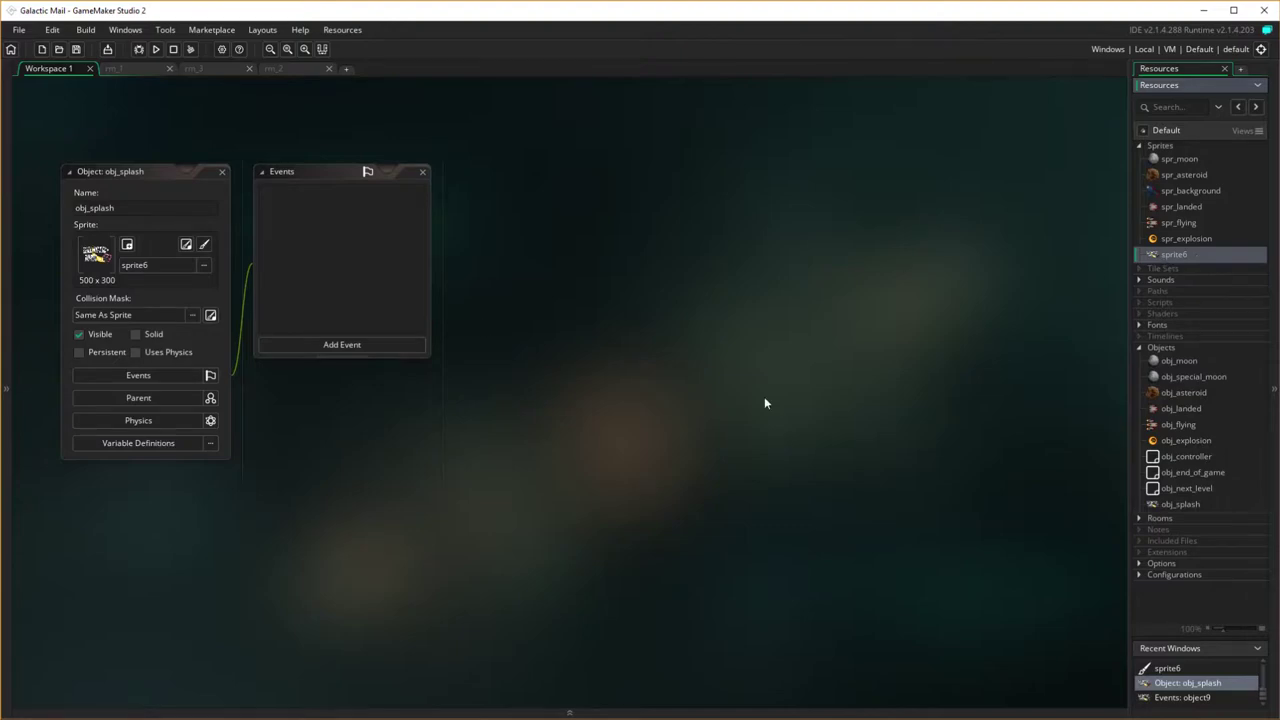
{"action": "scroll", "coordinate": [765, 403], "scroll_direction": "up", "scroll_amount": 5}
{"action": "scroll", "coordinate": [771, 391], "scroll_direction": "down", "scroll_amount": 6}
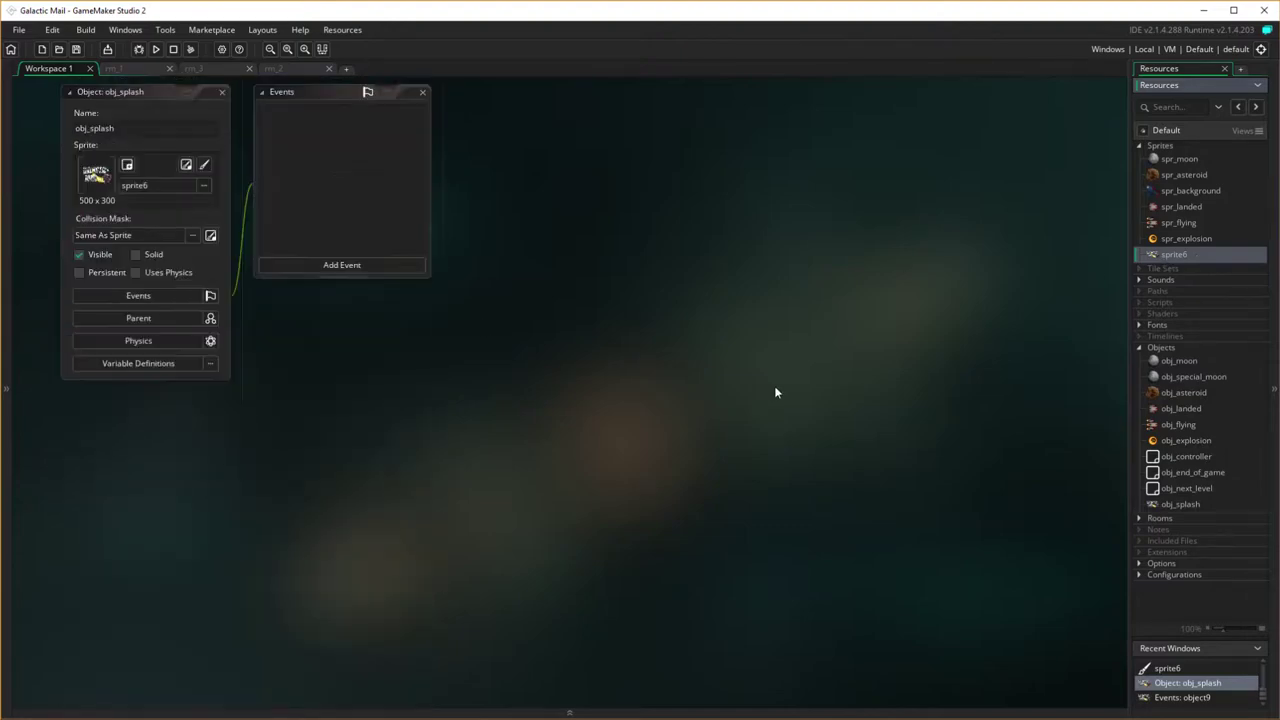
{"action": "scroll", "coordinate": [774, 392], "scroll_direction": "up", "scroll_amount": 15}
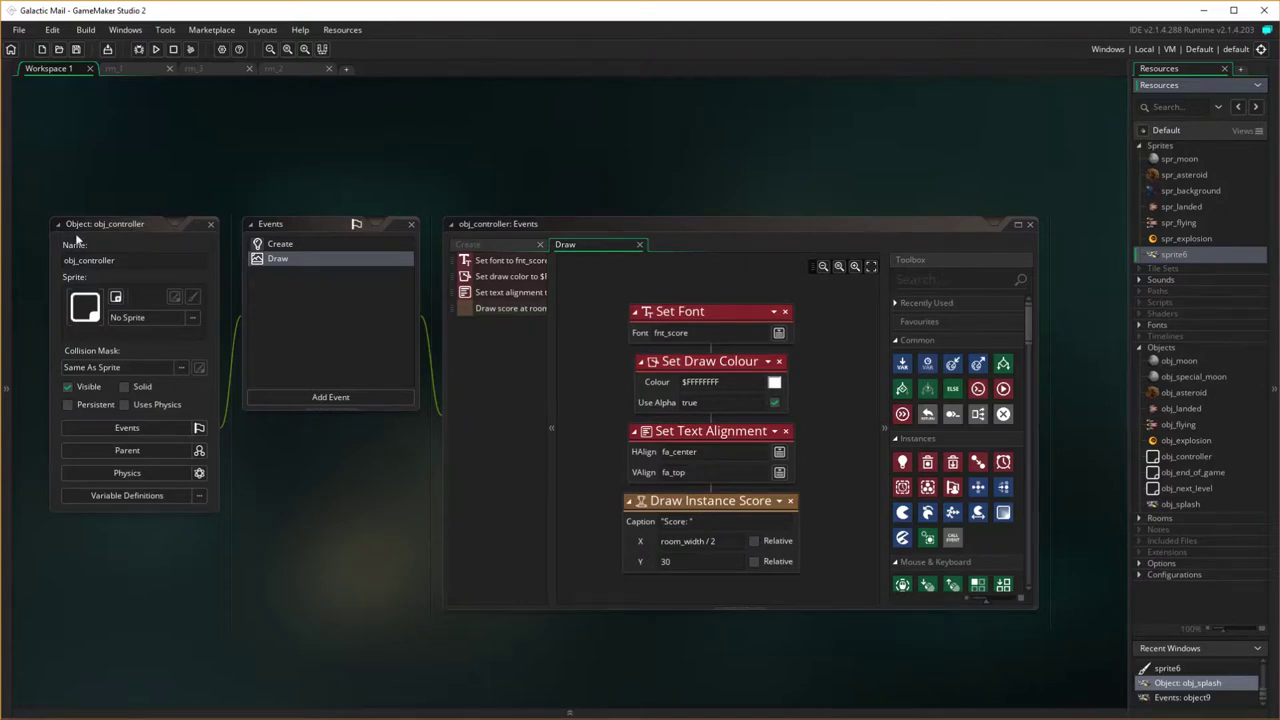
{"action": "left_click", "coordinate": [210, 229]}
{"action": "left_click", "coordinate": [210, 225]}
{"action": "scroll", "coordinate": [365, 460], "scroll_direction": "down", "scroll_amount": 15}
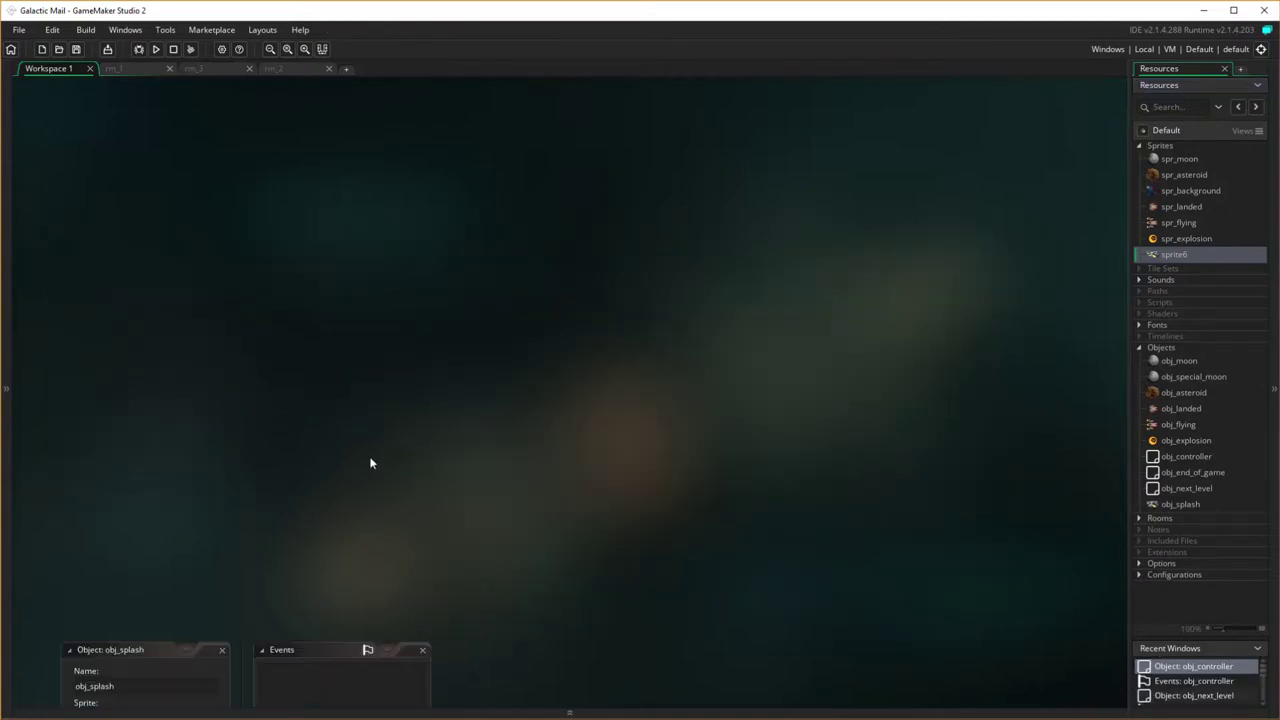
{"action": "left_click", "coordinate": [222, 251]}
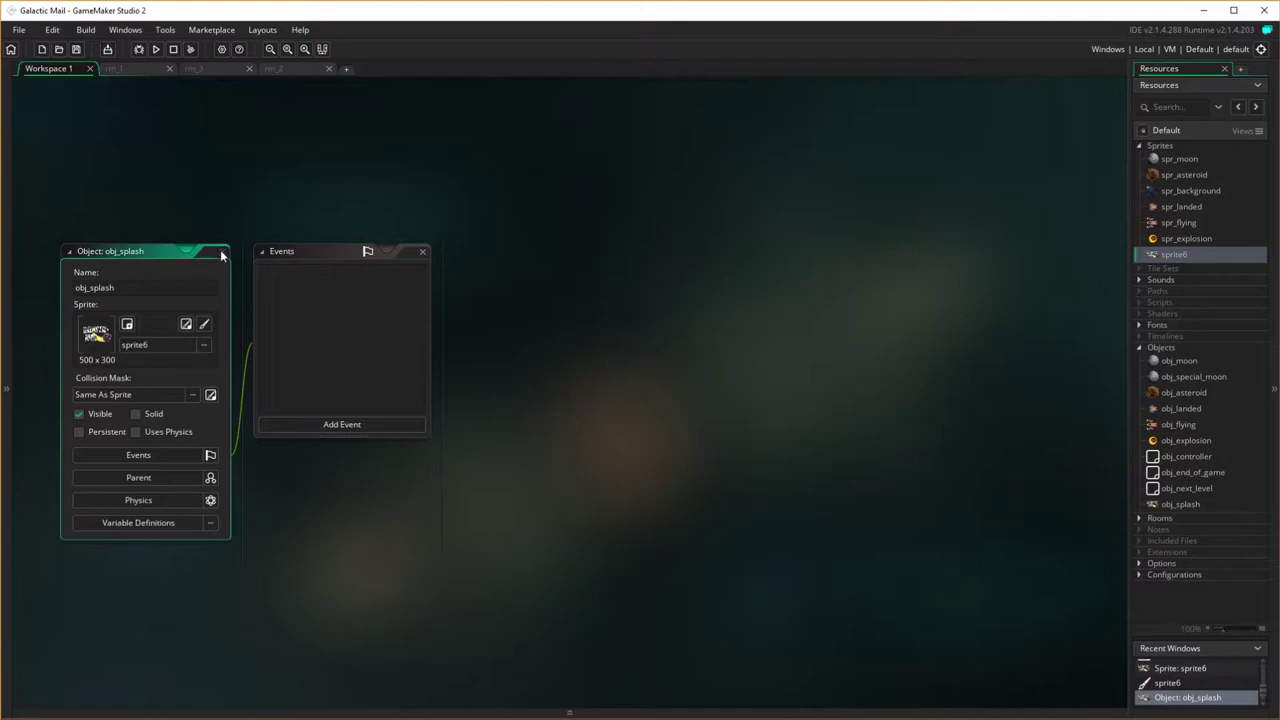
Open sprite6's properties and cancel the misspelled name spr_slplash.
{"action": "right_click", "coordinate": [1169, 254]}
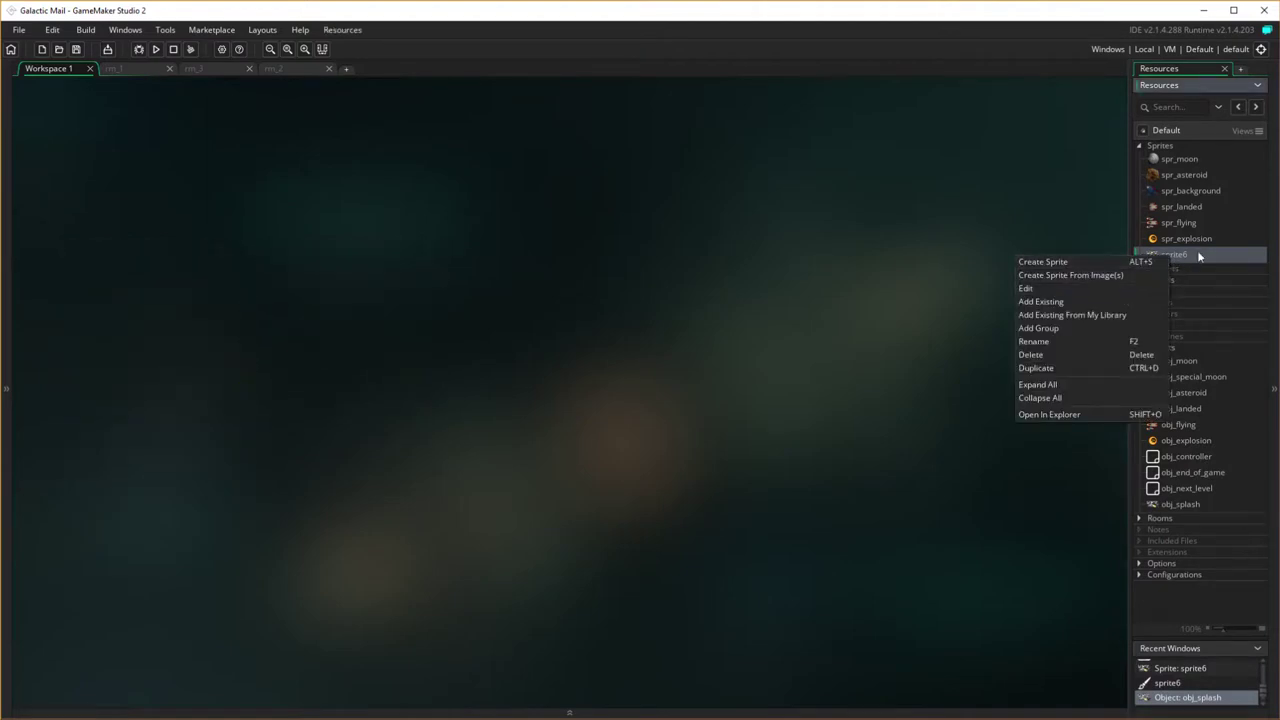
{"action": "double_click", "coordinate": [1175, 255]}
{"action": "left_click", "coordinate": [115, 212]}
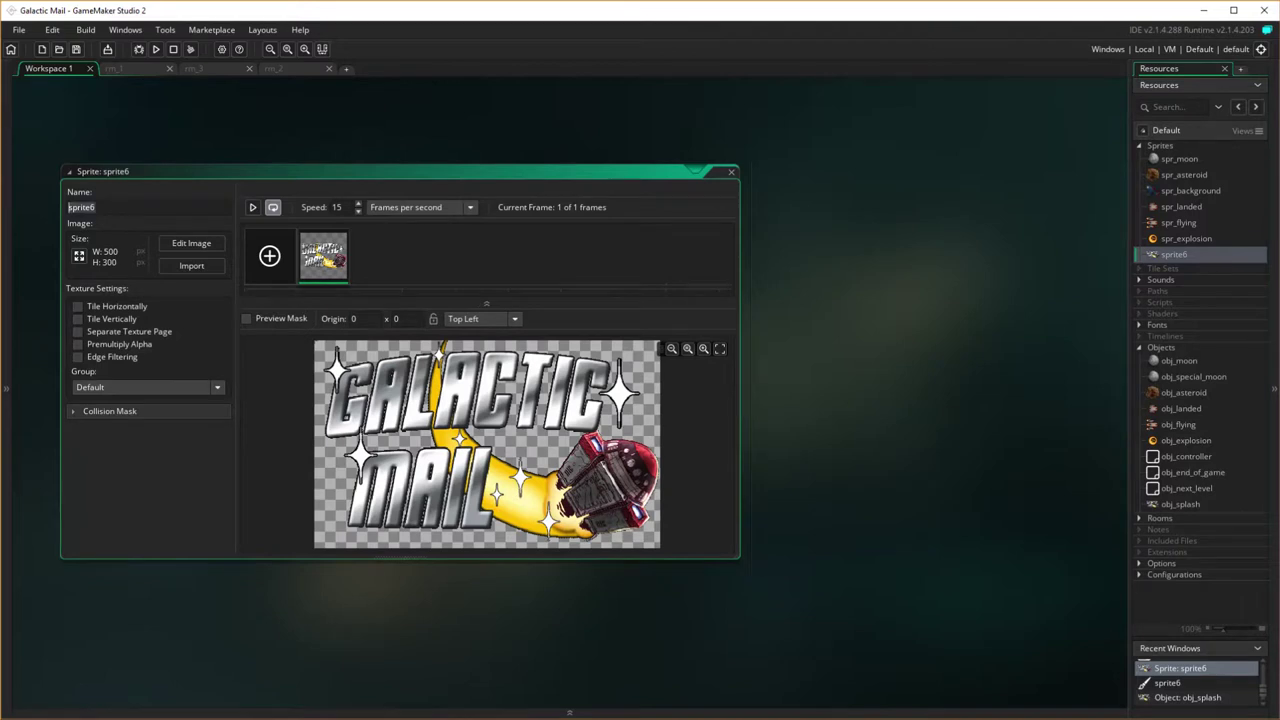
{"action": "type", "text": "spr_slplash"}
{"action": "key", "text": "Escape"}
Rename the sprite to spr_title, close its window, and open obj_splash's editor.
{"action": "left_click", "coordinate": [187, 210]}
{"action": "key", "text": "BackSpace"}
{"action": "key", "text": "BackSpace"}
{"action": "key", "text": "BackSpace"}
{"action": "type", "text": "_title"}
{"action": "key", "text": "Return"}
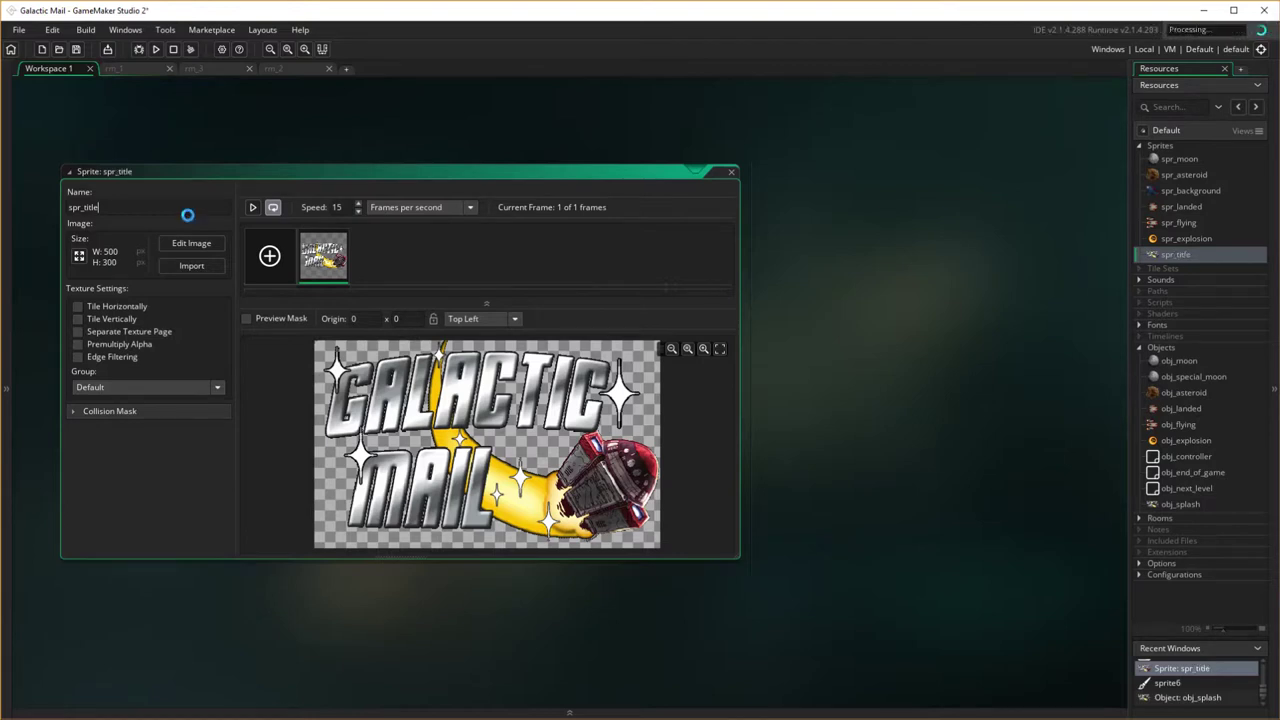
{"action": "left_click", "coordinate": [731, 175]}
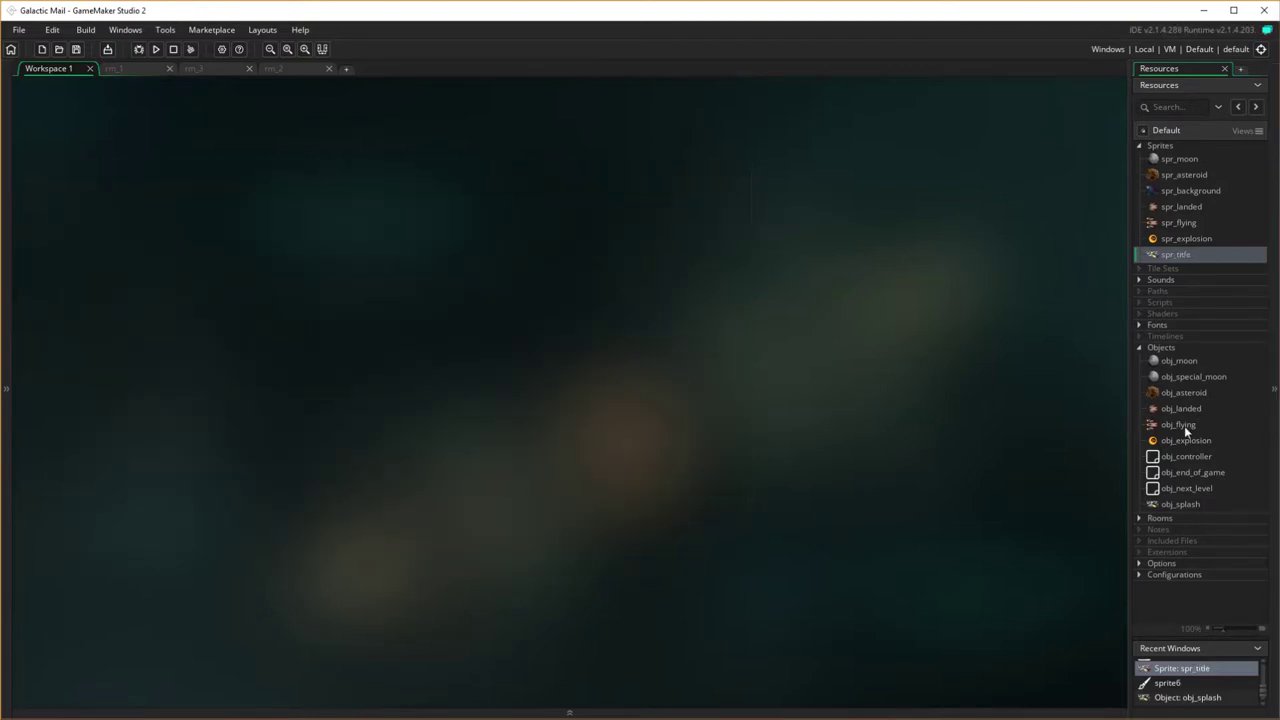
{"action": "left_click", "coordinate": [1186, 505]}
{"action": "double_click", "coordinate": [1182, 505]}
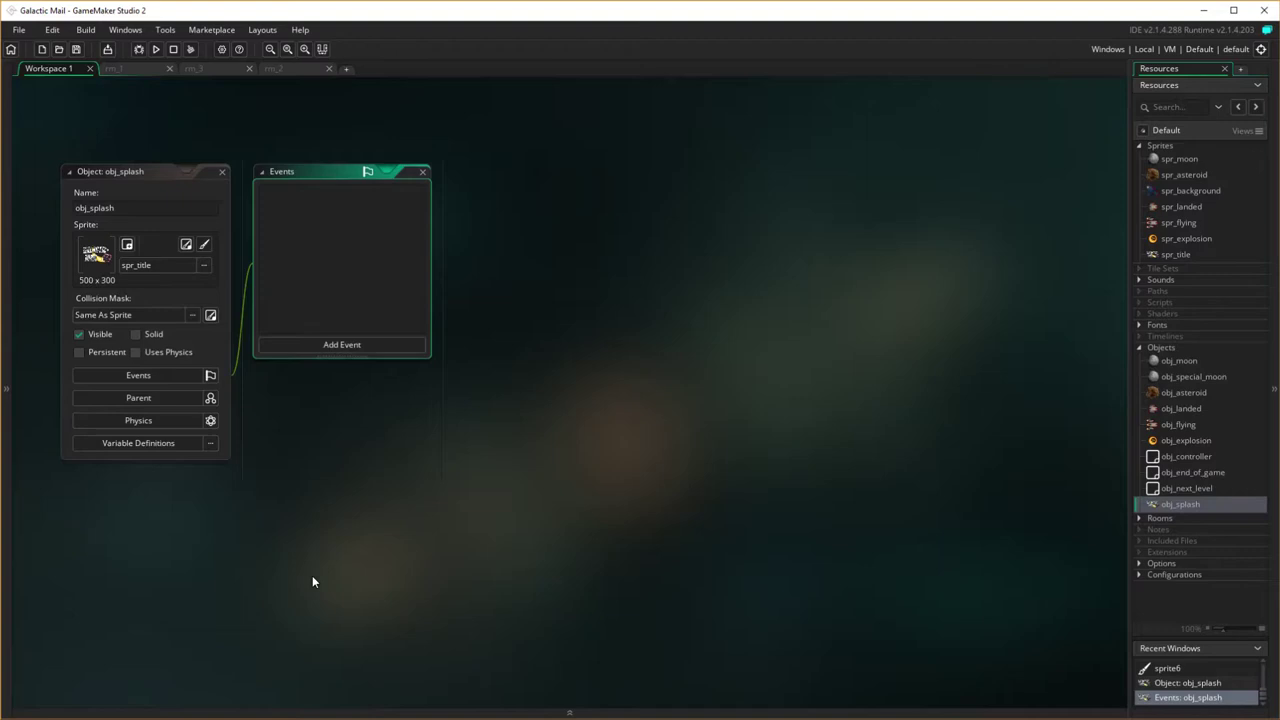
Add a Create event to obj_splash, then delete it again.
{"action": "left_click", "coordinate": [334, 346]}
{"action": "left_click", "coordinate": [370, 355]}
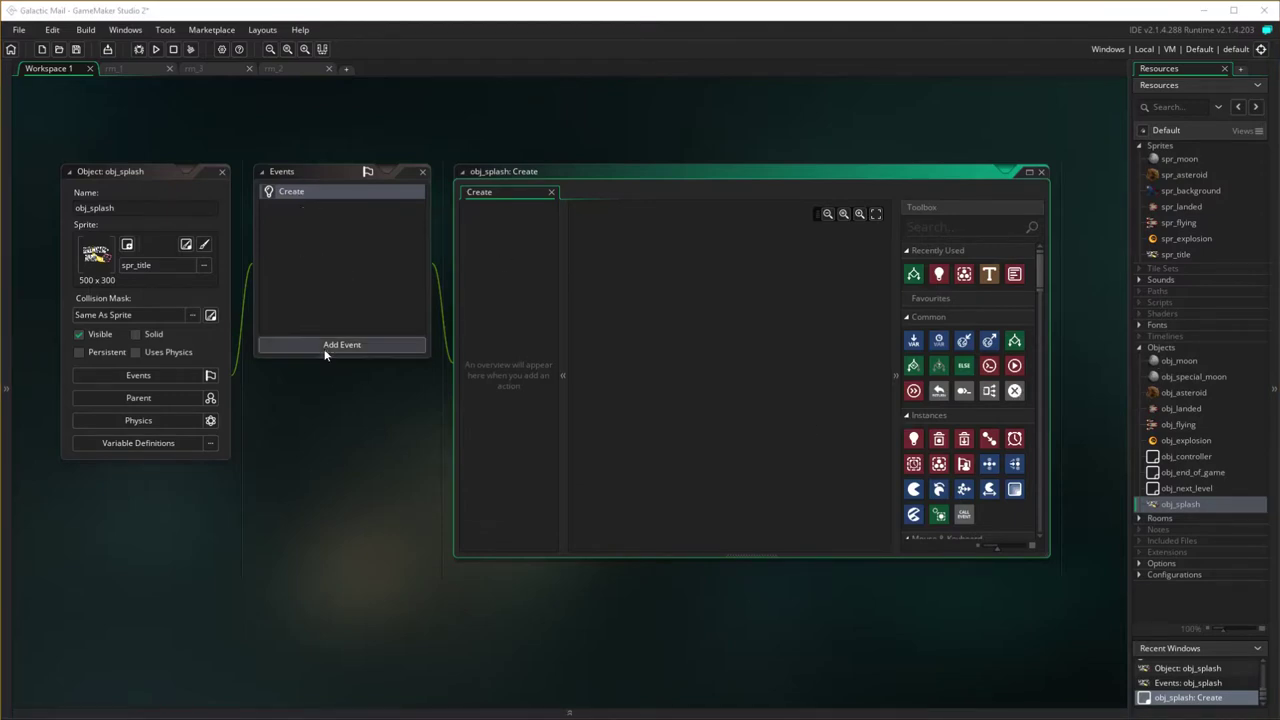
{"action": "right_click", "coordinate": [295, 193]}
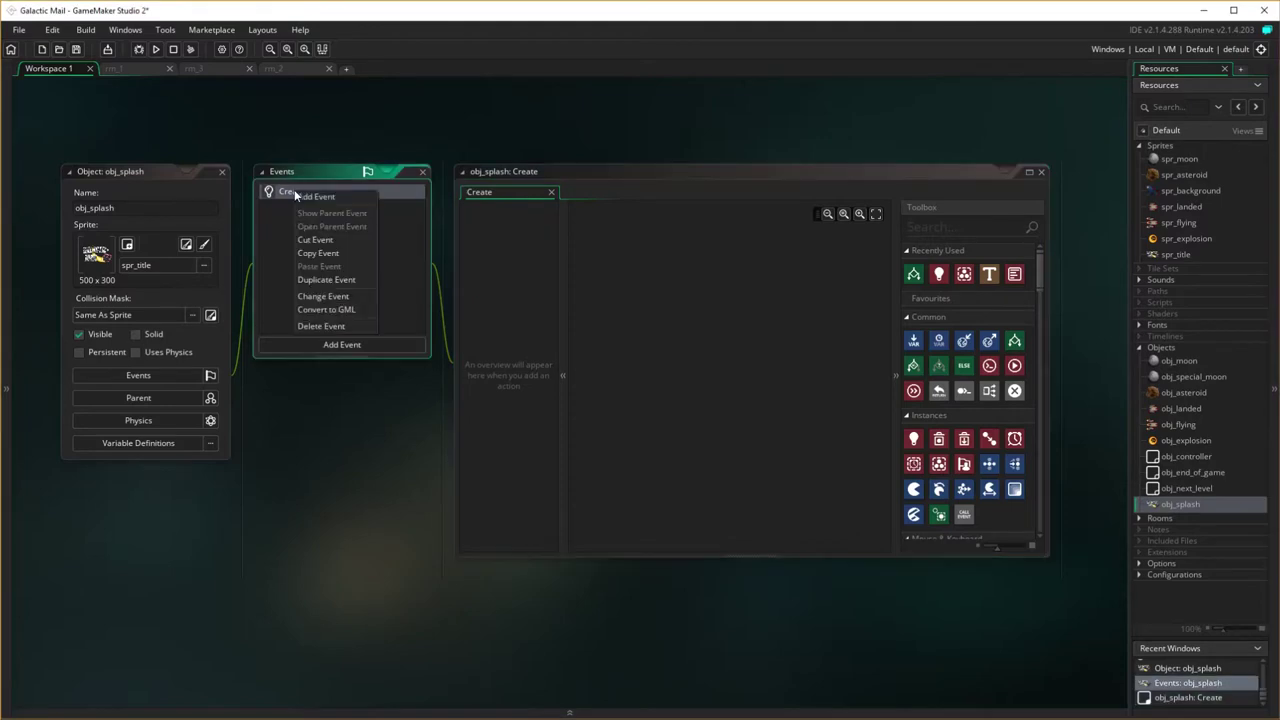
{"action": "left_click", "coordinate": [321, 326]}
{"action": "left_click", "coordinate": [337, 346]}
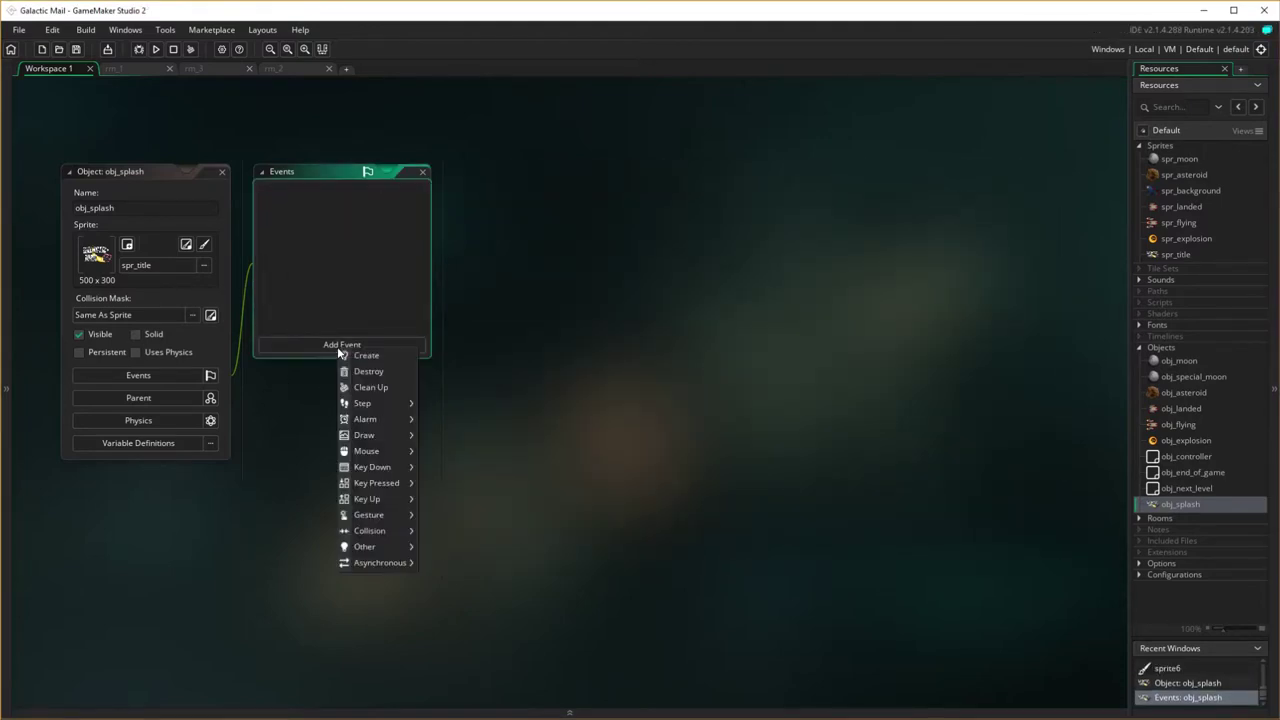
Give obj_splash a Key Pressed > Any event containing the Go To Next Room action.
{"action": "mouse_move", "coordinate": [387, 482]}
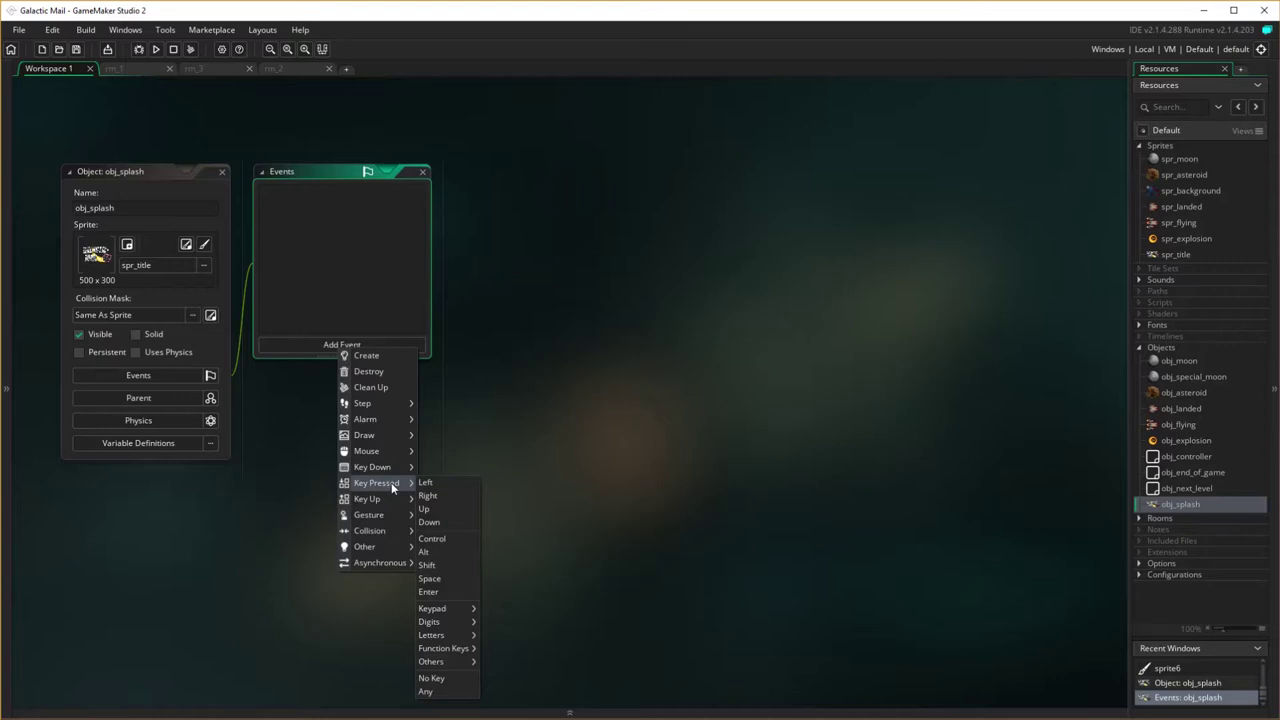
{"action": "left_click", "coordinate": [428, 691]}
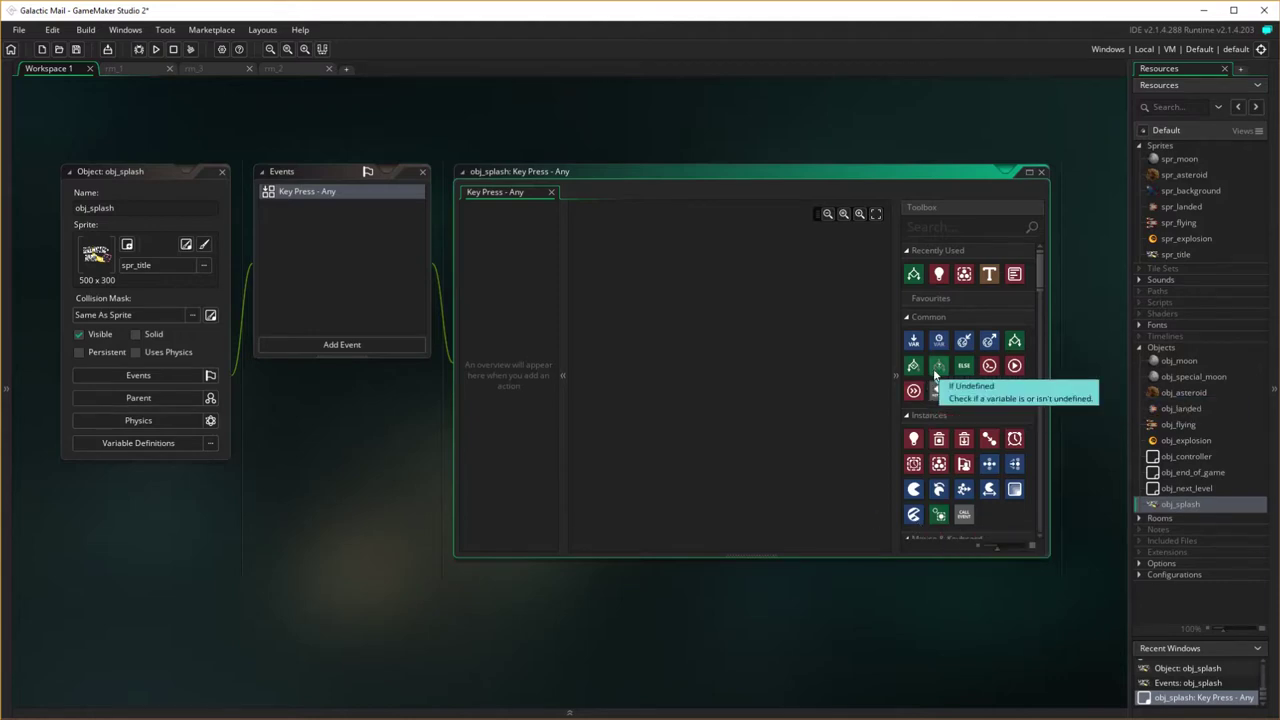
{"action": "scroll", "coordinate": [935, 375], "scroll_direction": "down", "scroll_amount": 15}
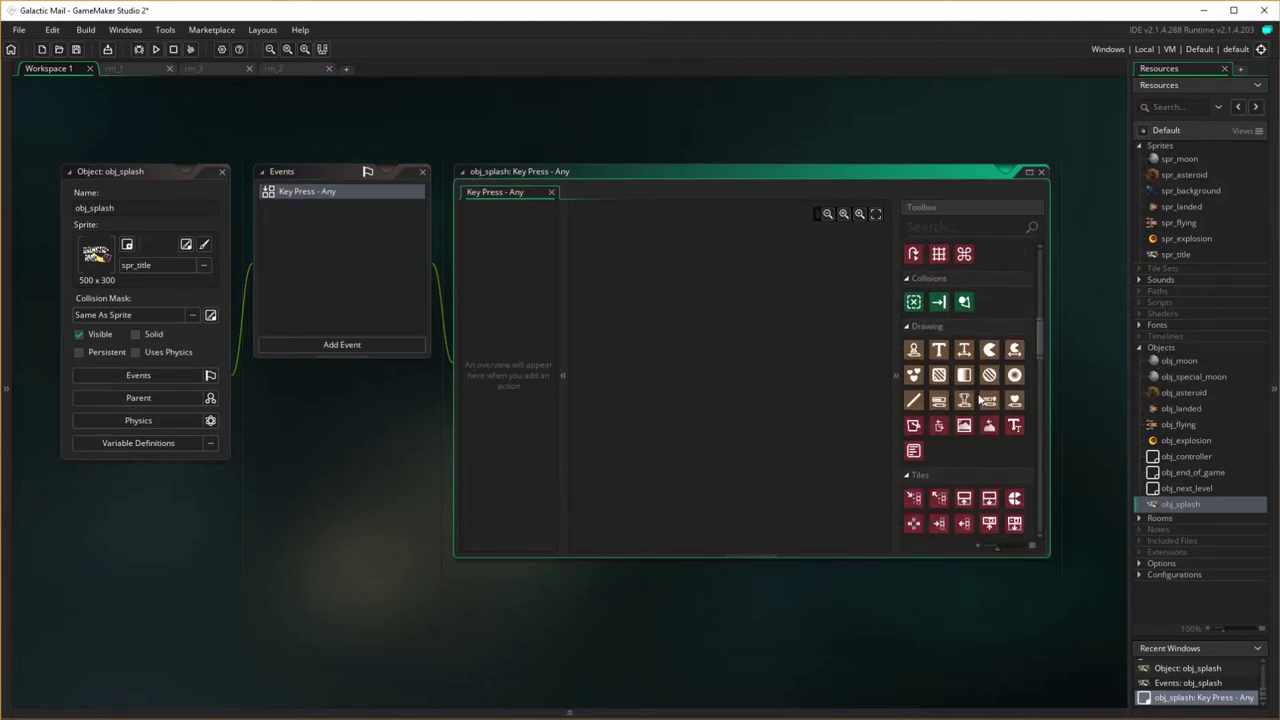
{"action": "scroll", "coordinate": [980, 400], "scroll_direction": "down", "scroll_amount": 12}
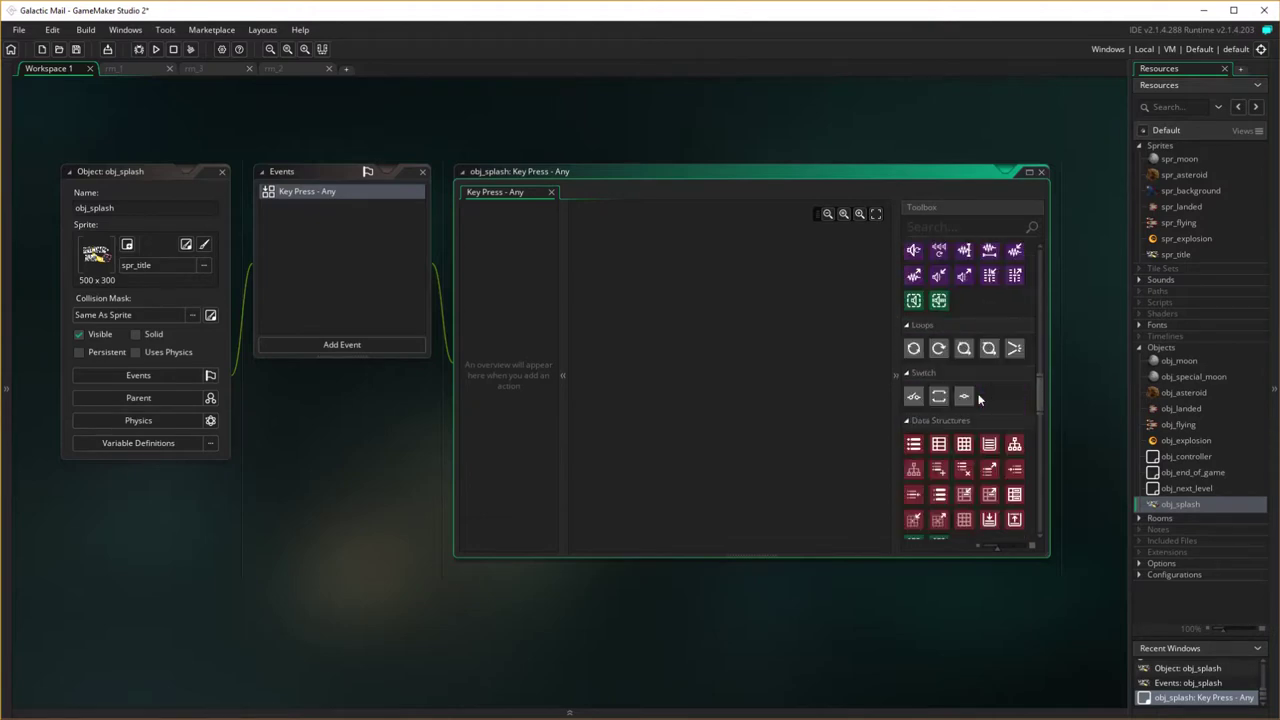
{"action": "scroll", "coordinate": [979, 399], "scroll_direction": "down", "scroll_amount": 12}
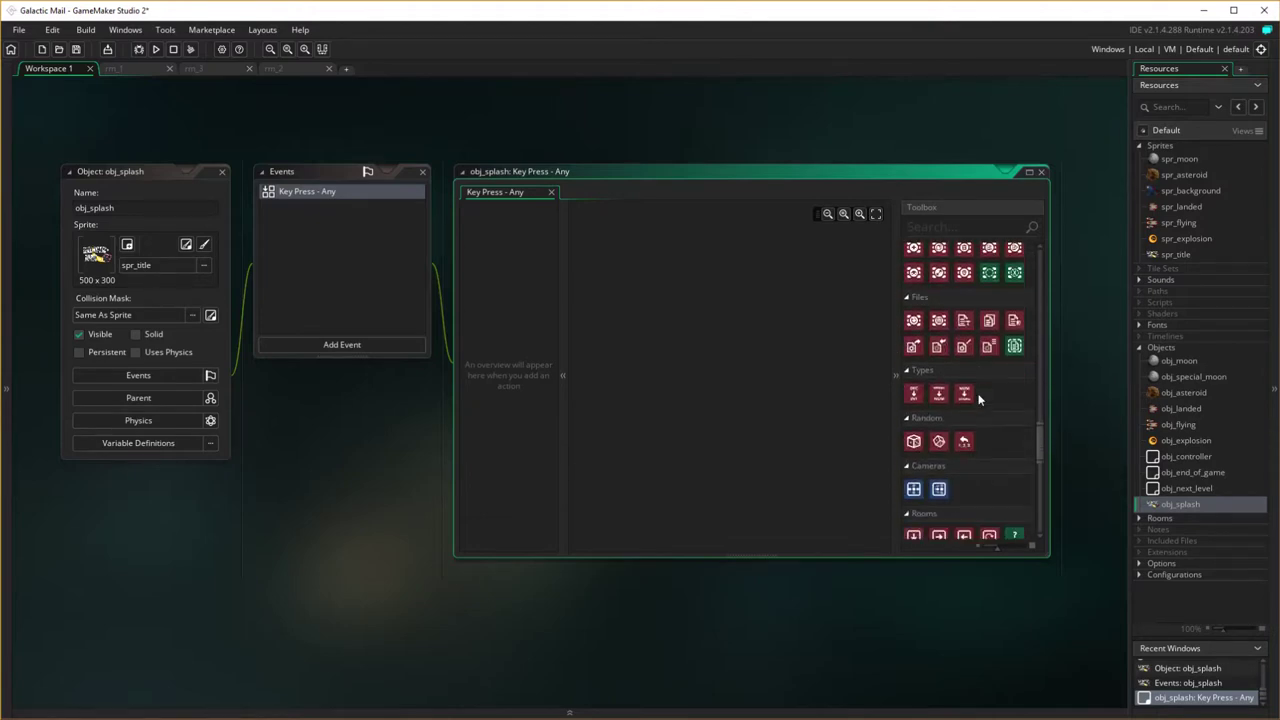
{"action": "scroll", "coordinate": [979, 399], "scroll_direction": "down", "scroll_amount": 3}
{"action": "left_click_drag", "start_coordinate": [939, 433], "coordinate": [688, 346]}
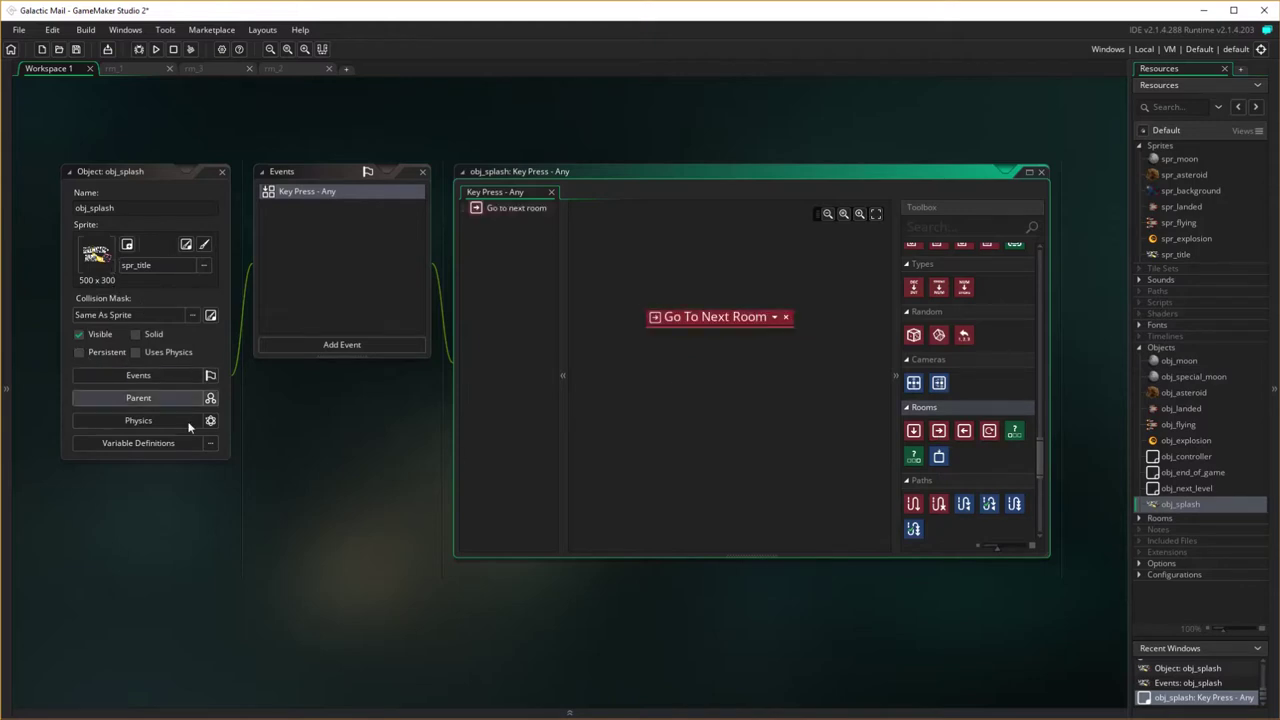
Close obj_splash's editor and duplicate rm_1 into a new room, rm_11.
{"action": "left_click", "coordinate": [222, 174]}
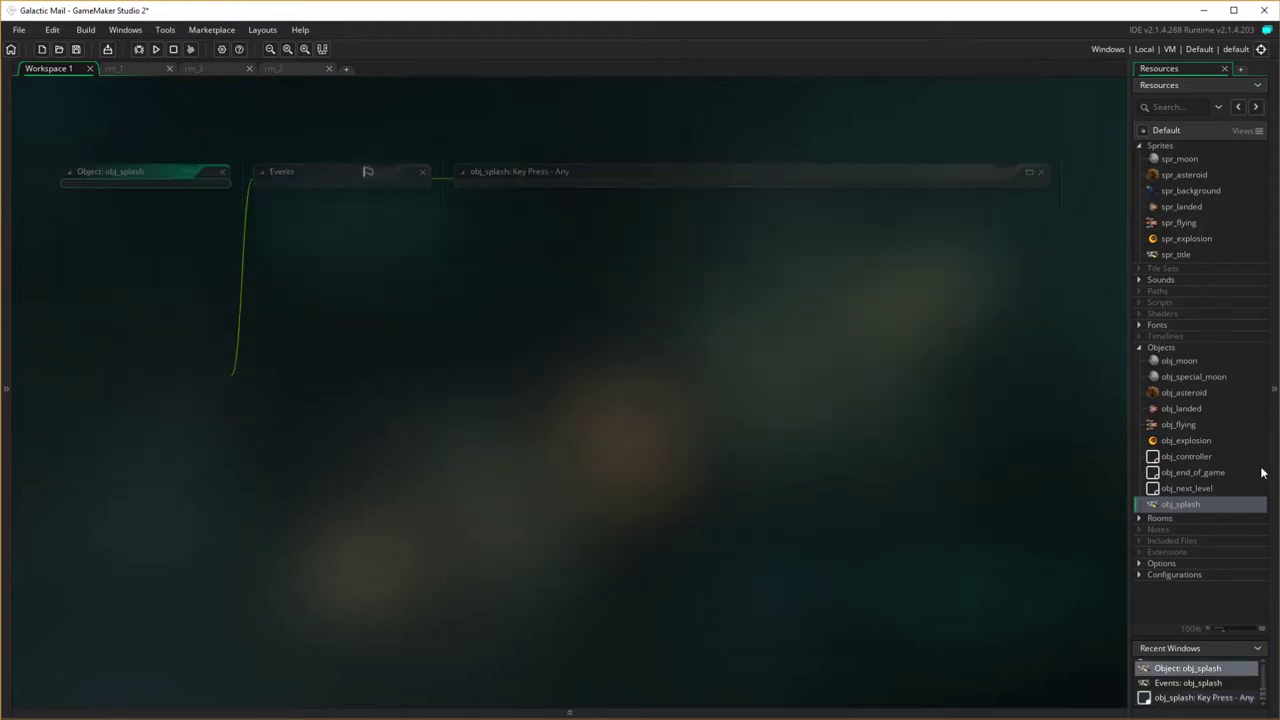
{"action": "left_click", "coordinate": [1138, 517]}
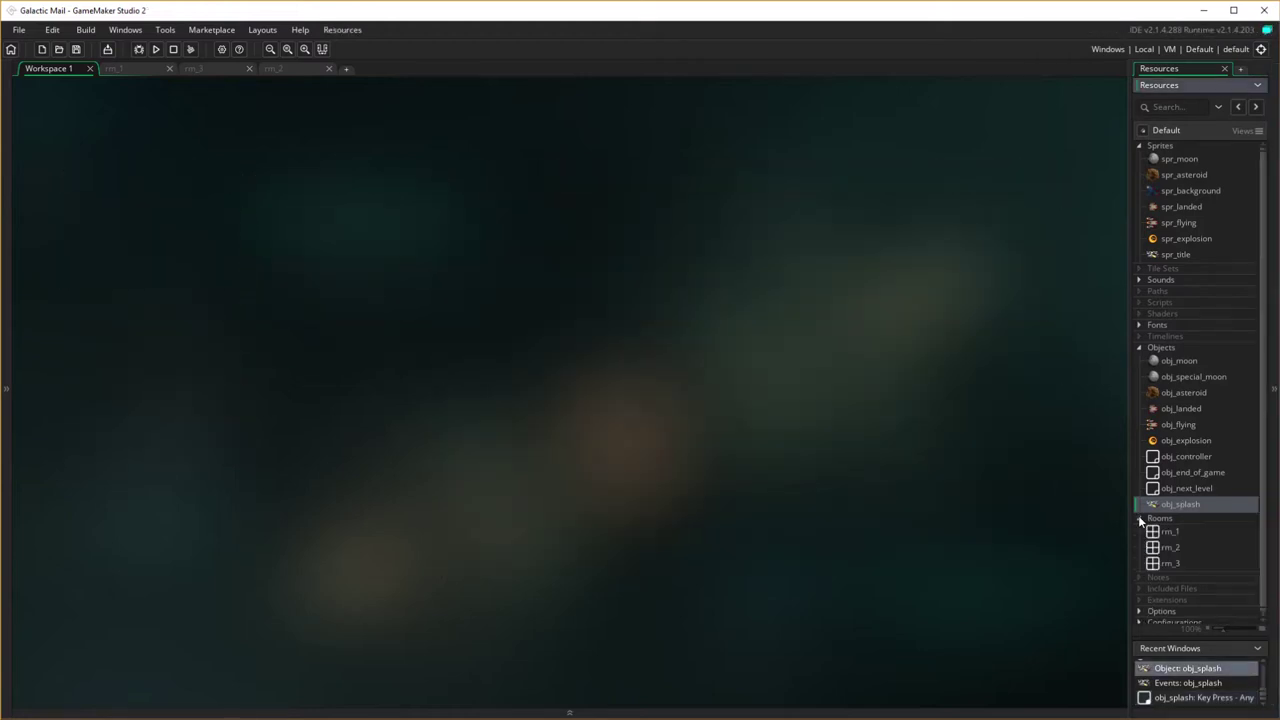
{"action": "right_click", "coordinate": [1225, 563]}
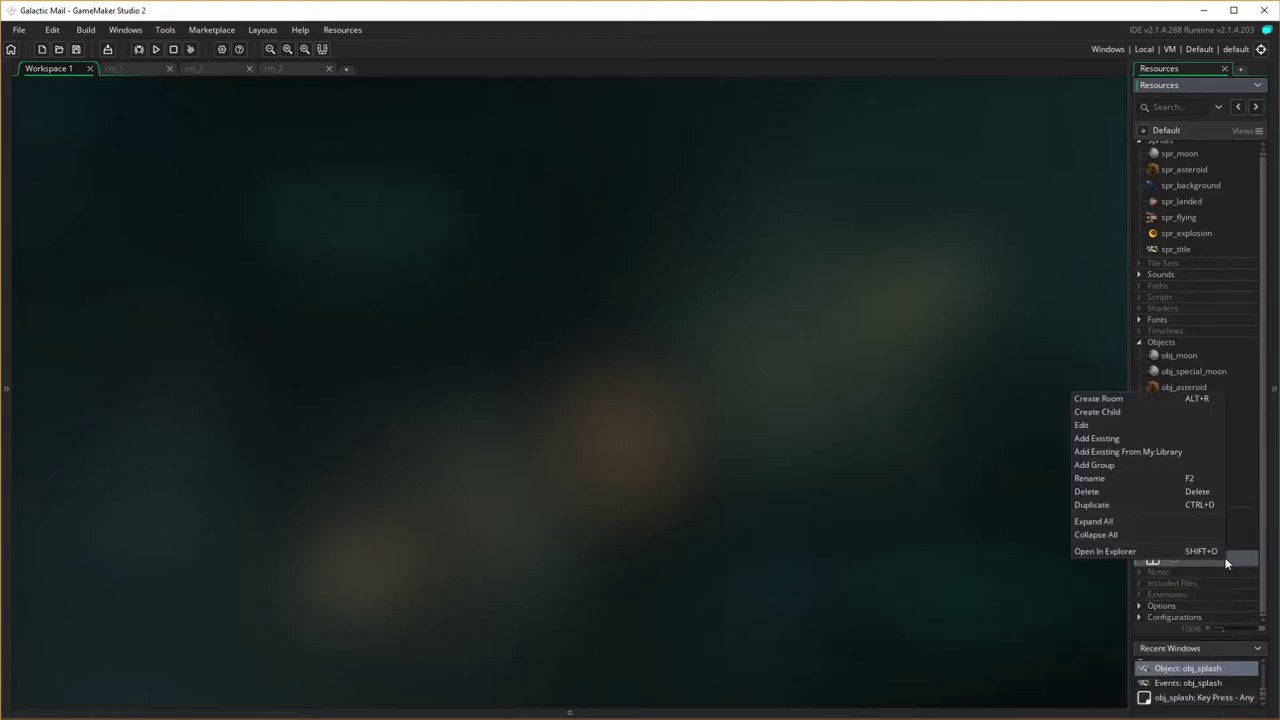
{"action": "left_click", "coordinate": [923, 522]}
{"action": "left_click", "coordinate": [1199, 527]}
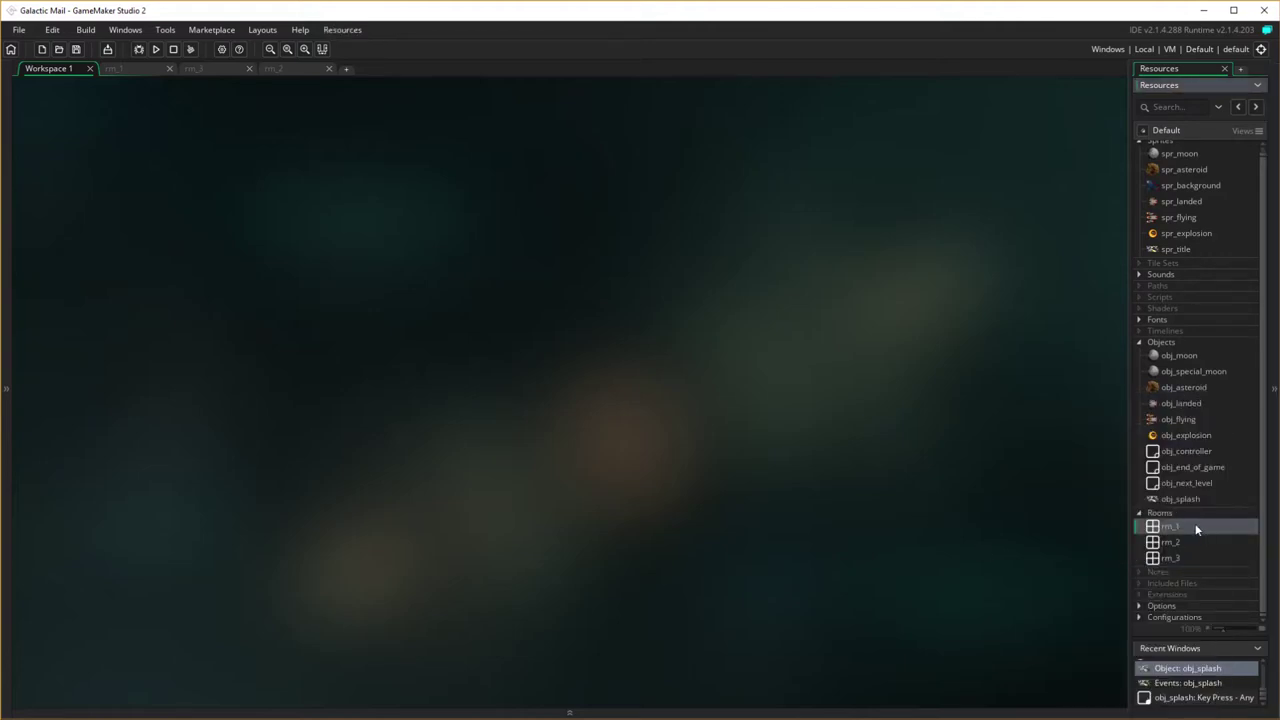
{"action": "right_click", "coordinate": [1200, 527]}
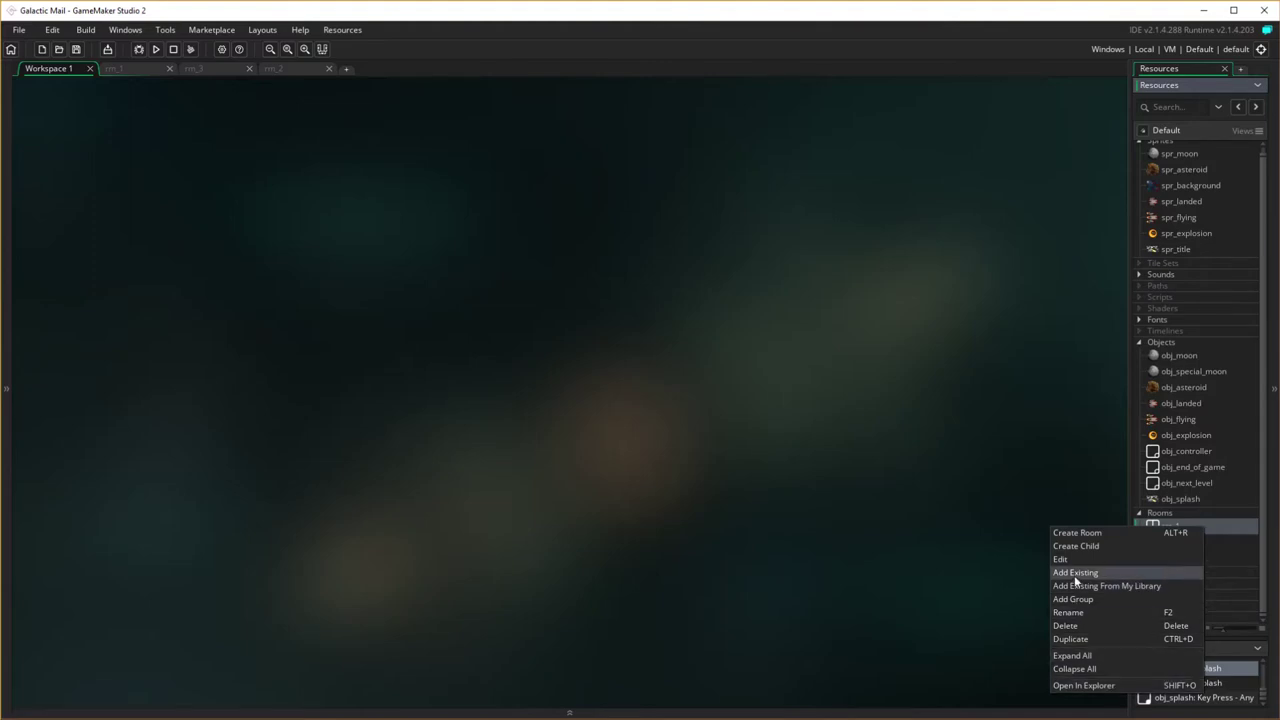
{"action": "left_click", "coordinate": [1100, 640]}
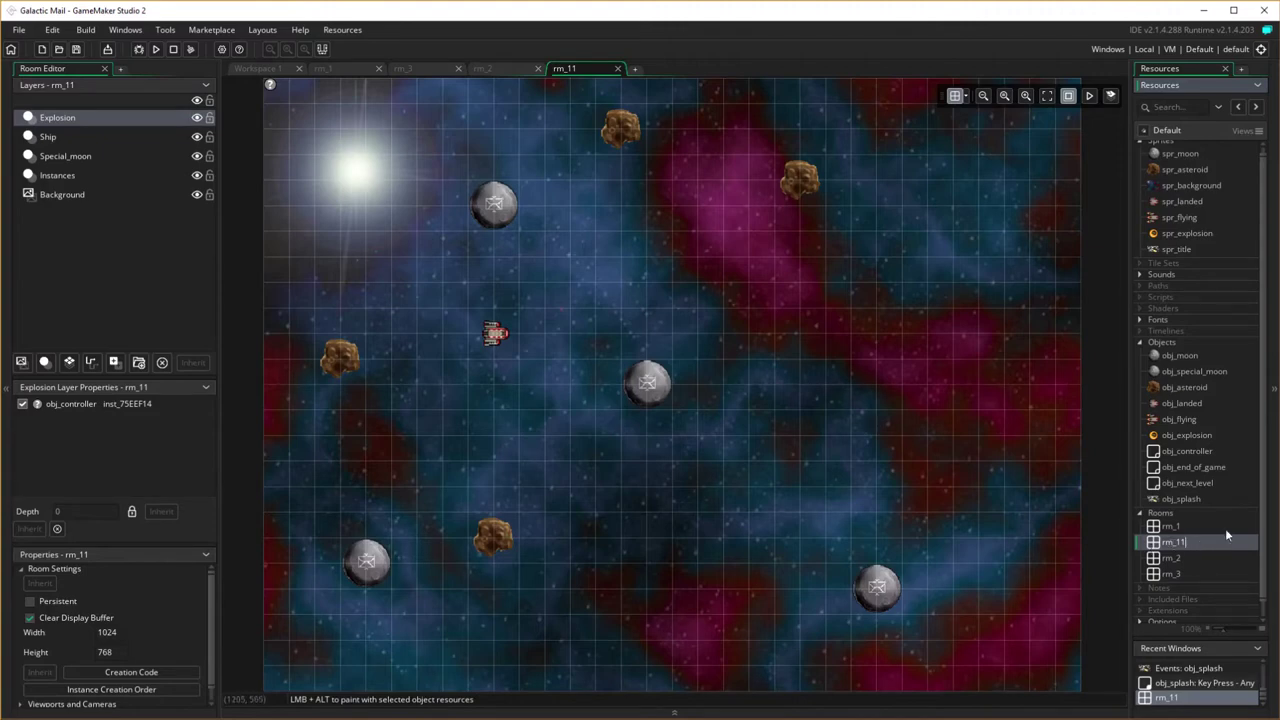
Rename rm_11 to rm_splash and move it above rm_1 as the first room.
{"action": "key", "text": "BackSpace"}
{"action": "key", "text": "BackSpace"}
{"action": "key", "text": "BackSpace"}
{"action": "key", "text": "BackSpace"}
{"action": "key", "text": "BackSpace"}
{"action": "type", "text": "rm_spl"}
{"action": "key", "text": "Return"}
{"action": "left_click_drag", "start_coordinate": [1199, 545], "coordinate": [1209, 526]}
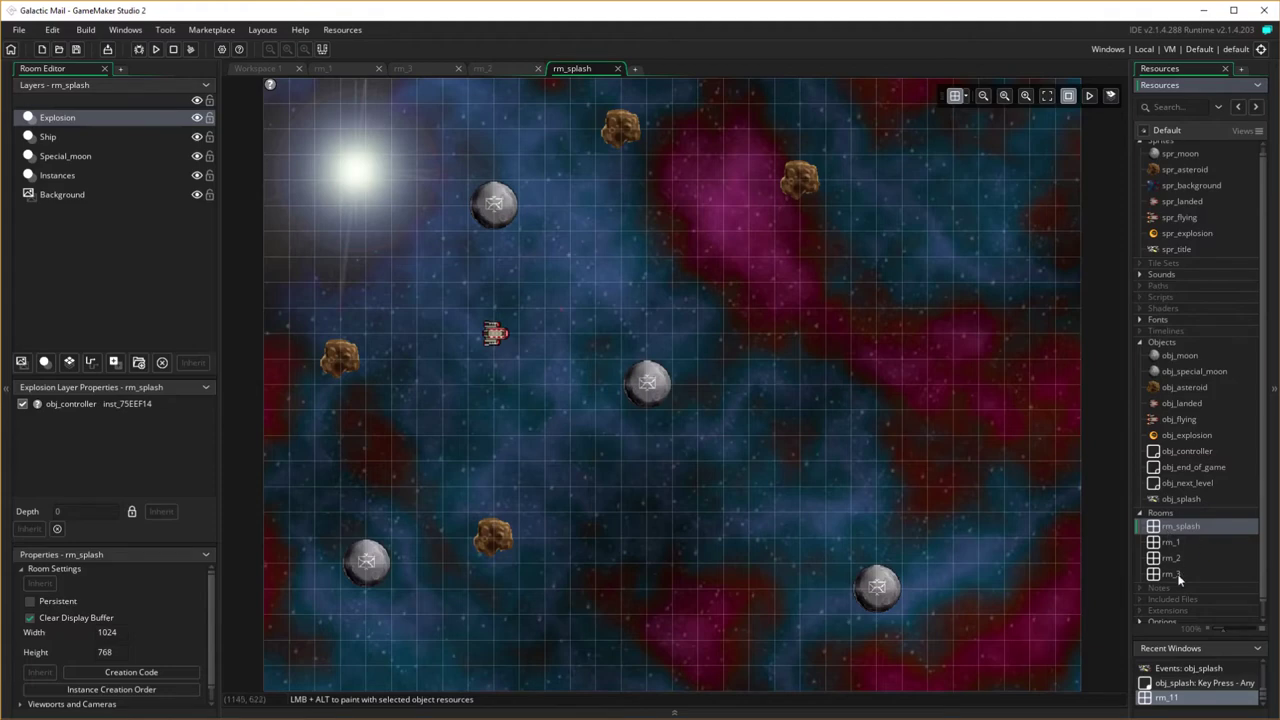
Delete the ship instance from the Ship layer of rm_splash.
{"action": "left_click", "coordinate": [60, 142]}
{"action": "left_click", "coordinate": [499, 333]}
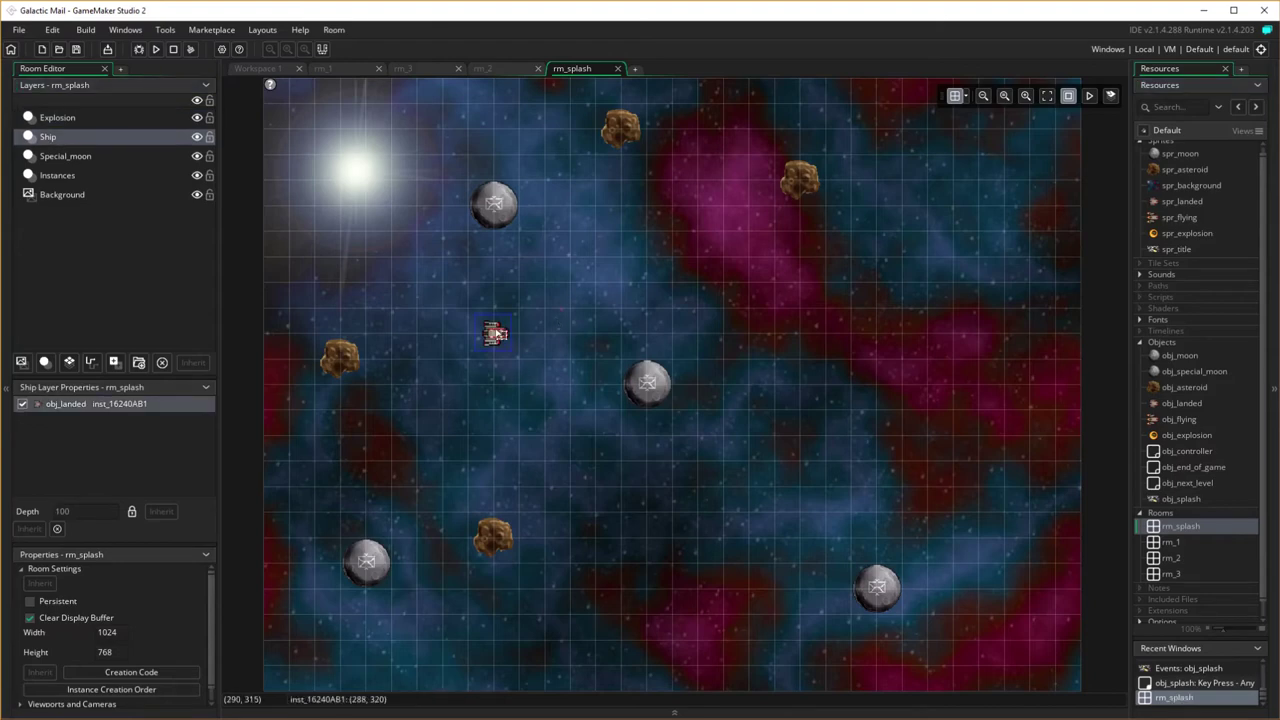
{"action": "key", "text": "Delete"}
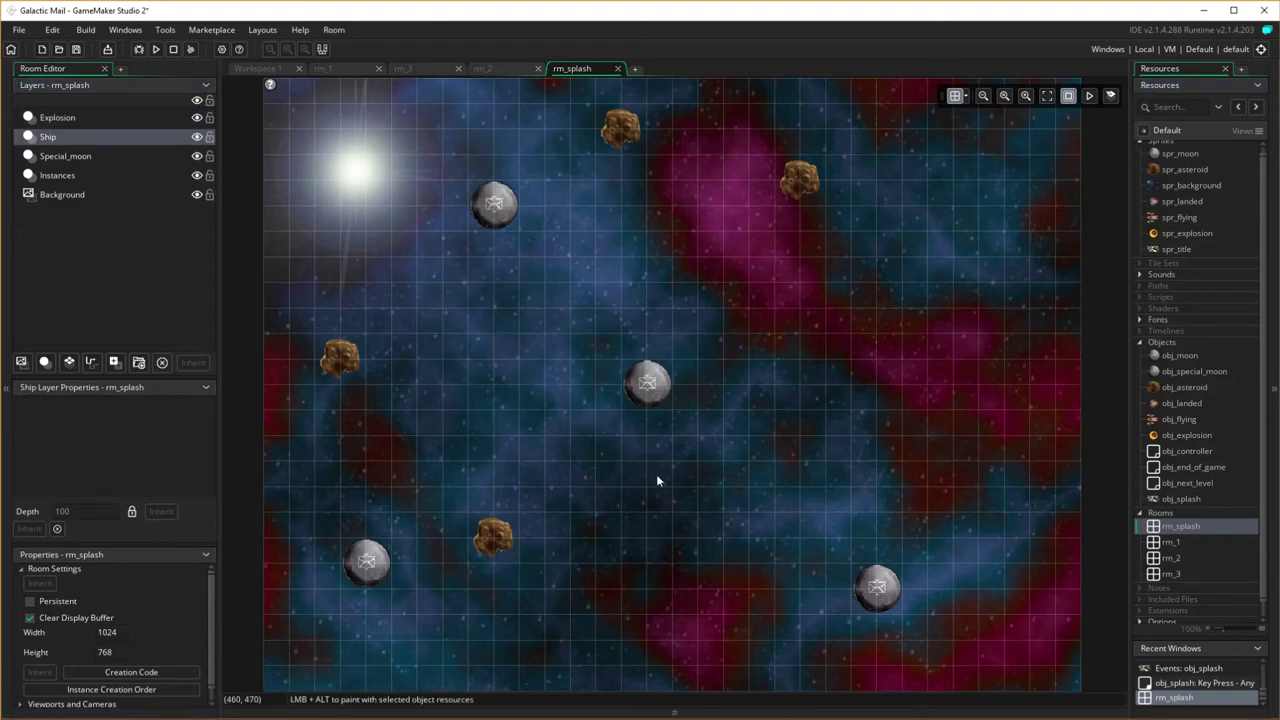
Place an obj_splash instance in the centre of rm_splash on the Explosion layer.
{"action": "left_click", "coordinate": [99, 273]}
{"action": "left_click", "coordinate": [75, 118]}
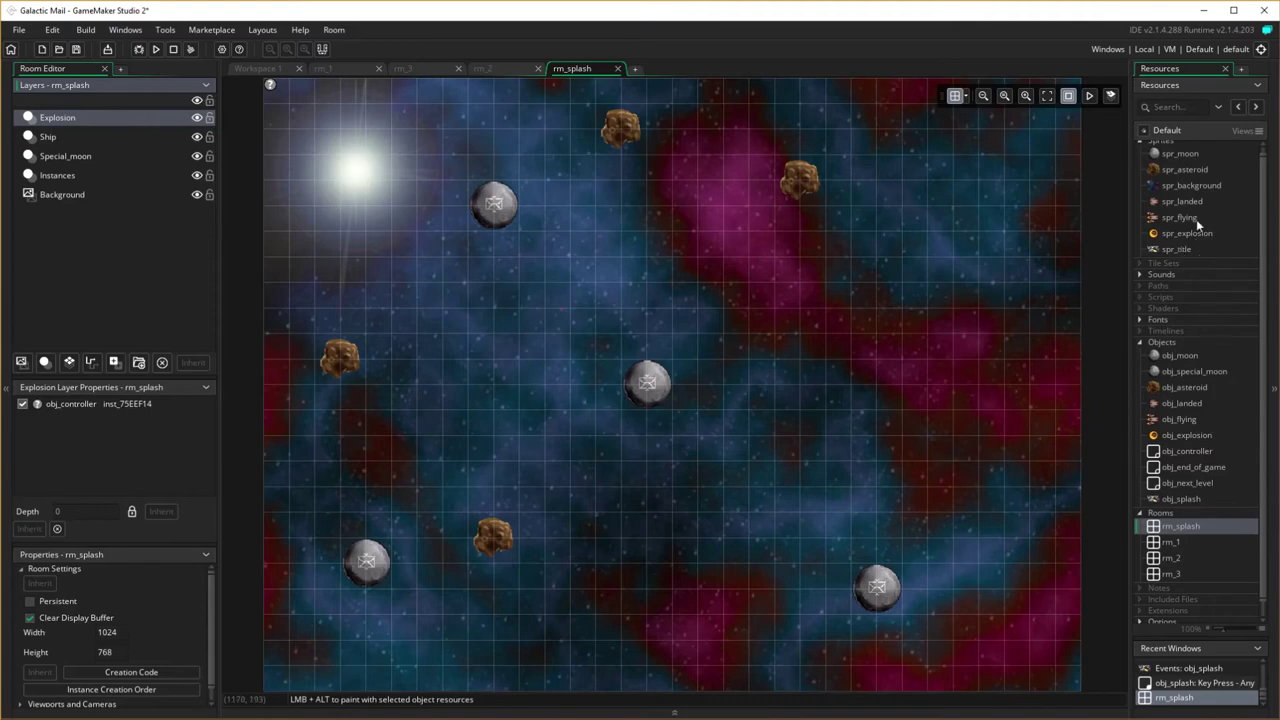
{"action": "left_click", "coordinate": [1139, 146]}
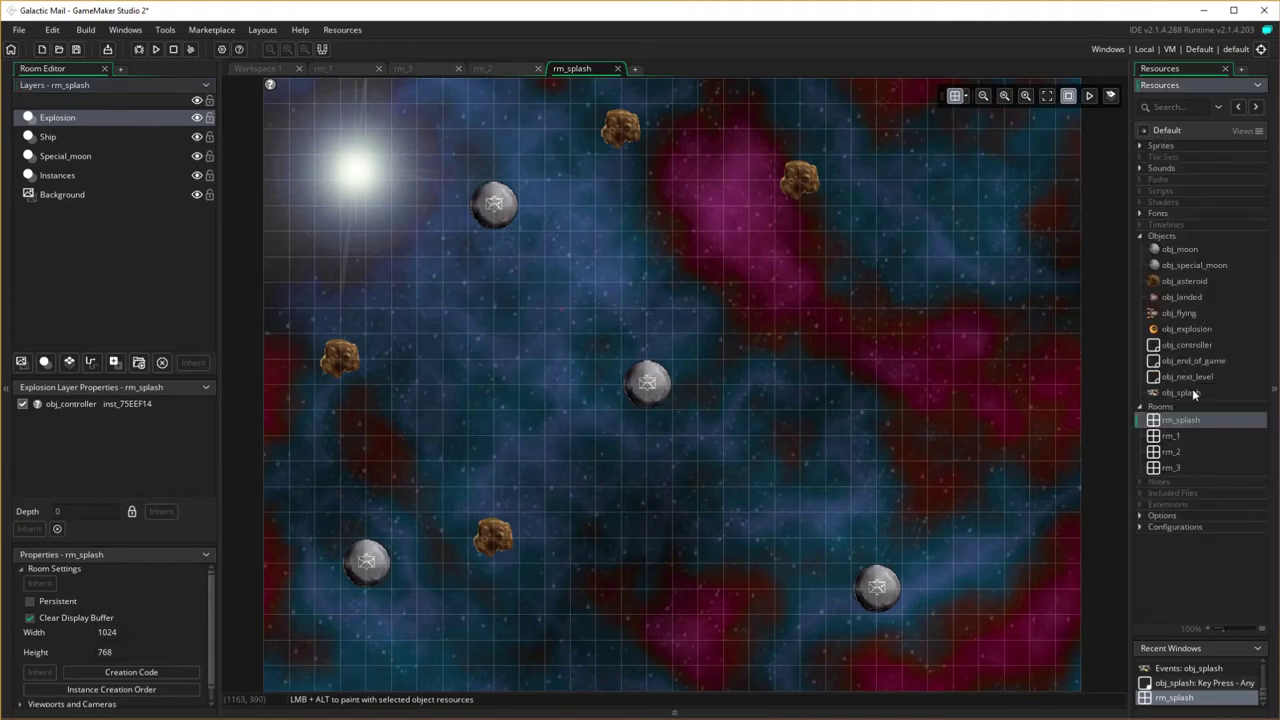
{"action": "left_click_drag", "start_coordinate": [1192, 393], "coordinate": [480, 258]}
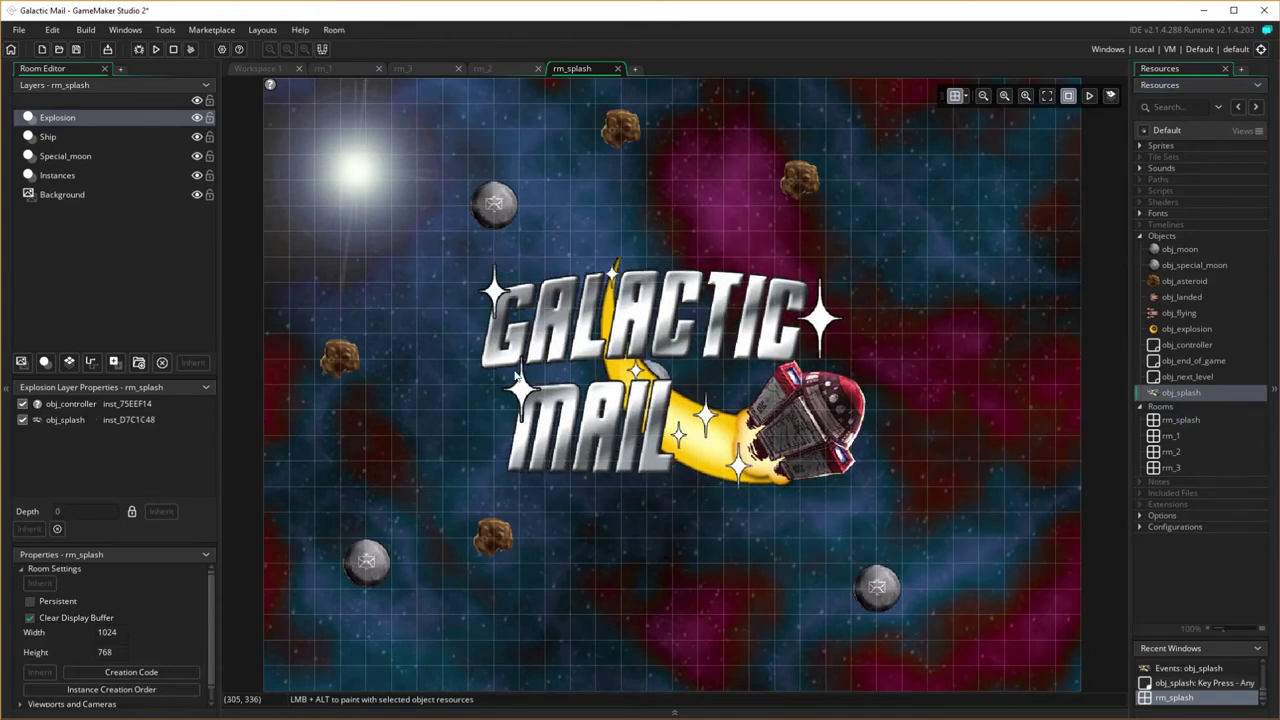
Test-run the game, press space to get past the Galactic Mail title, then close it.
{"action": "left_click", "coordinate": [156, 50]}
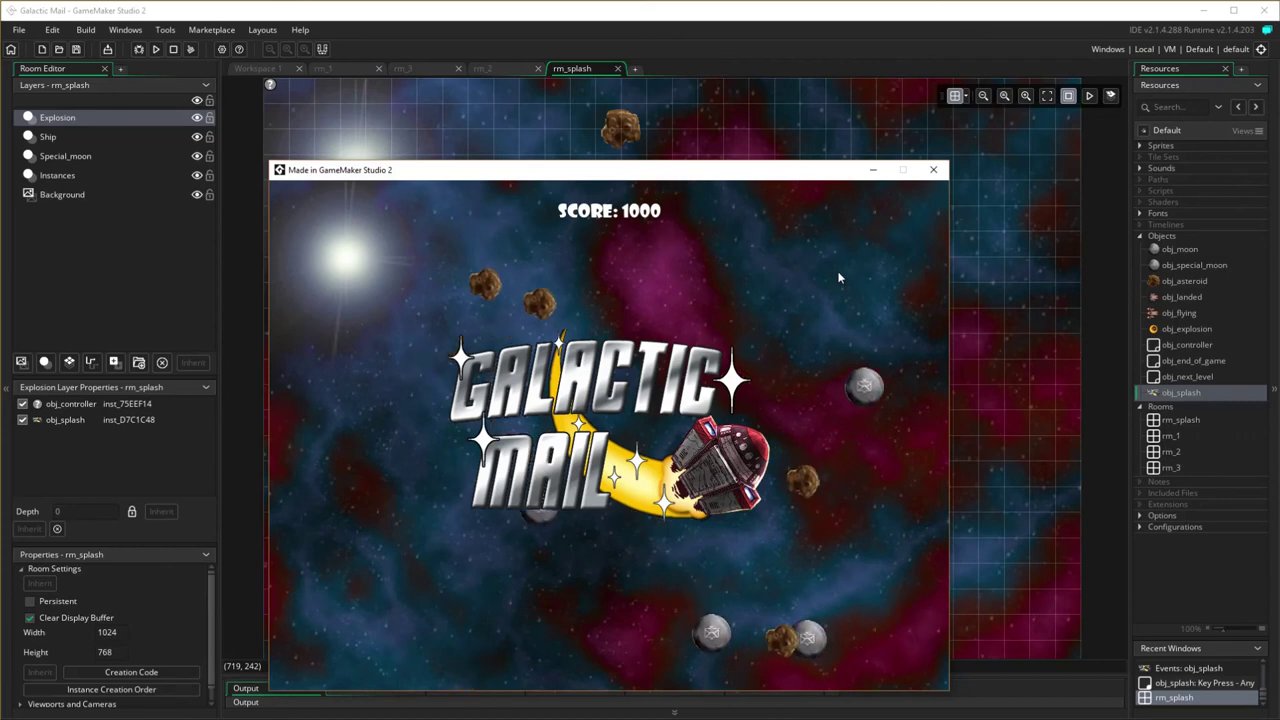
{"action": "key", "text": "space"}
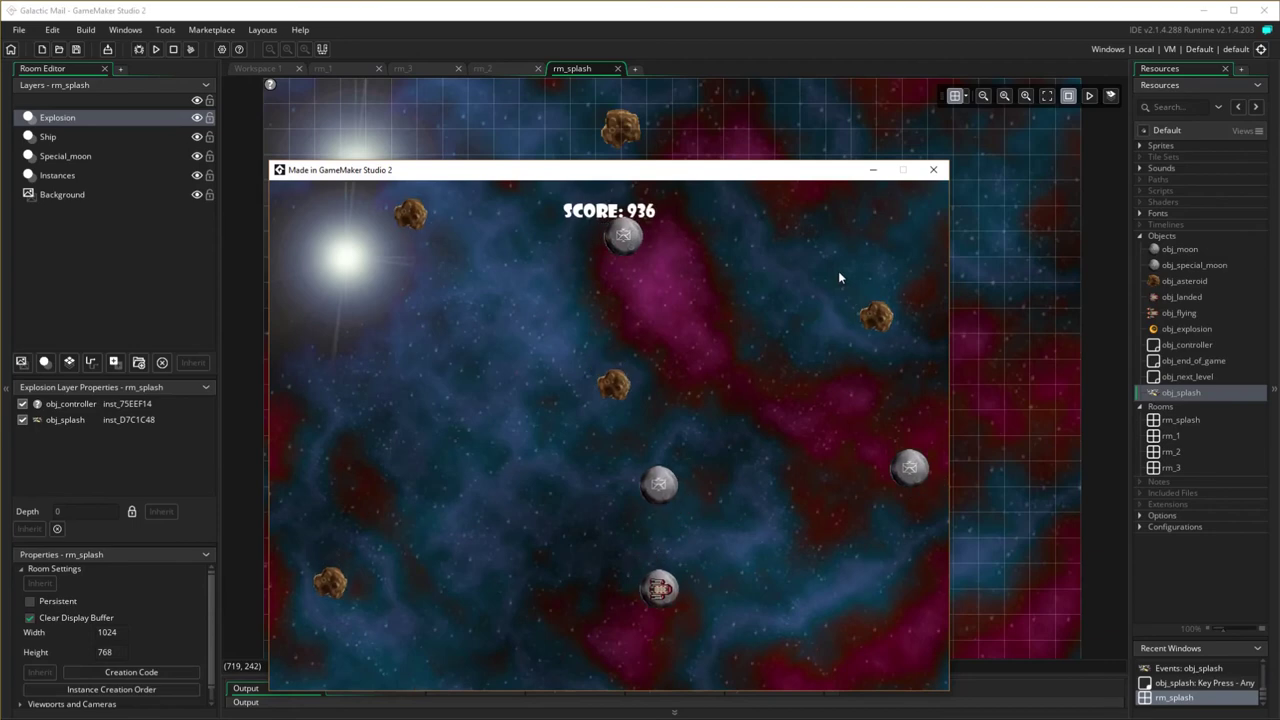
{"action": "left_click", "coordinate": [936, 169]}
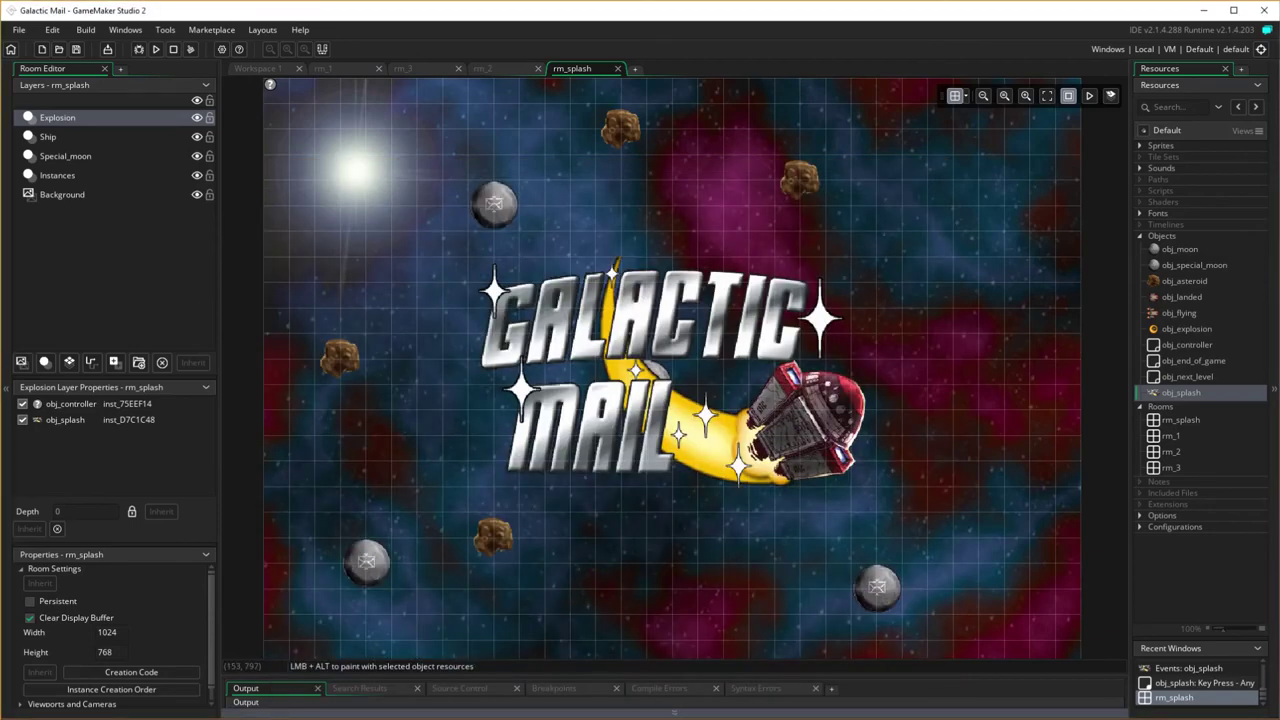